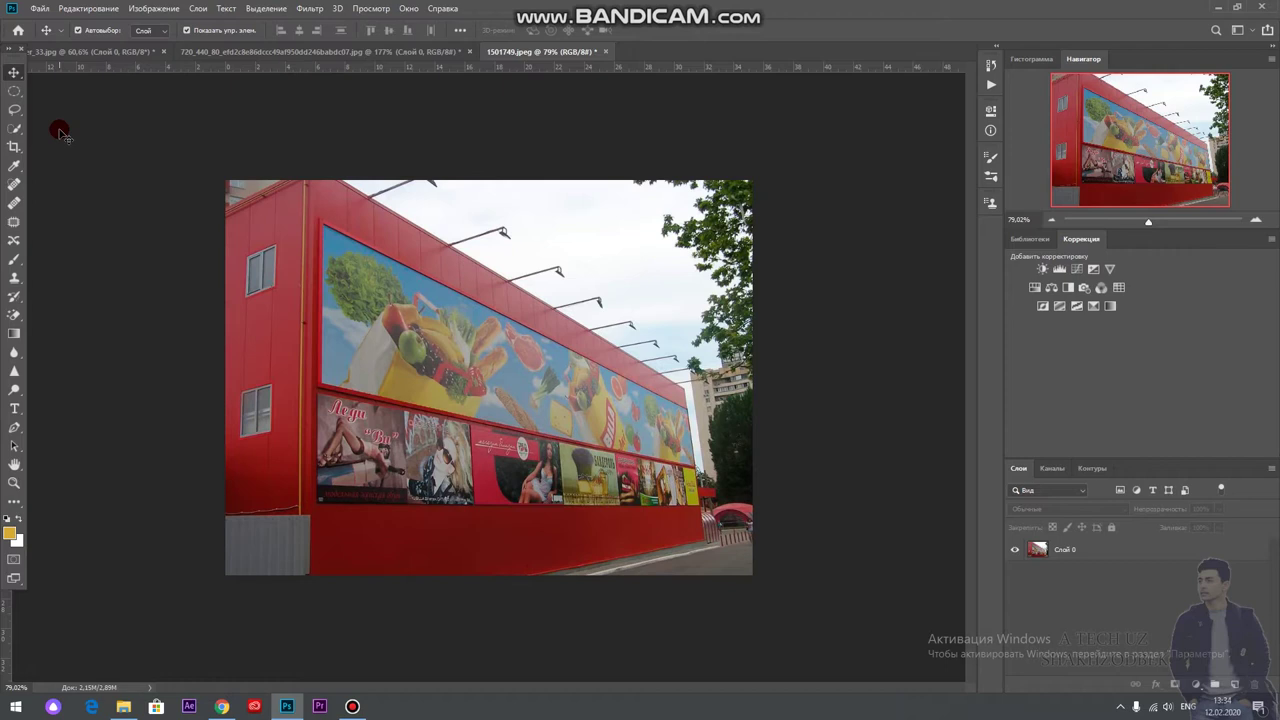
# Drag the YOUR NAME banner layer from its tab onto the 1501749.jpeg building photo.
pyautogui.scroll(2, 506, 234)
pyautogui.scroll(-1, 506, 234)
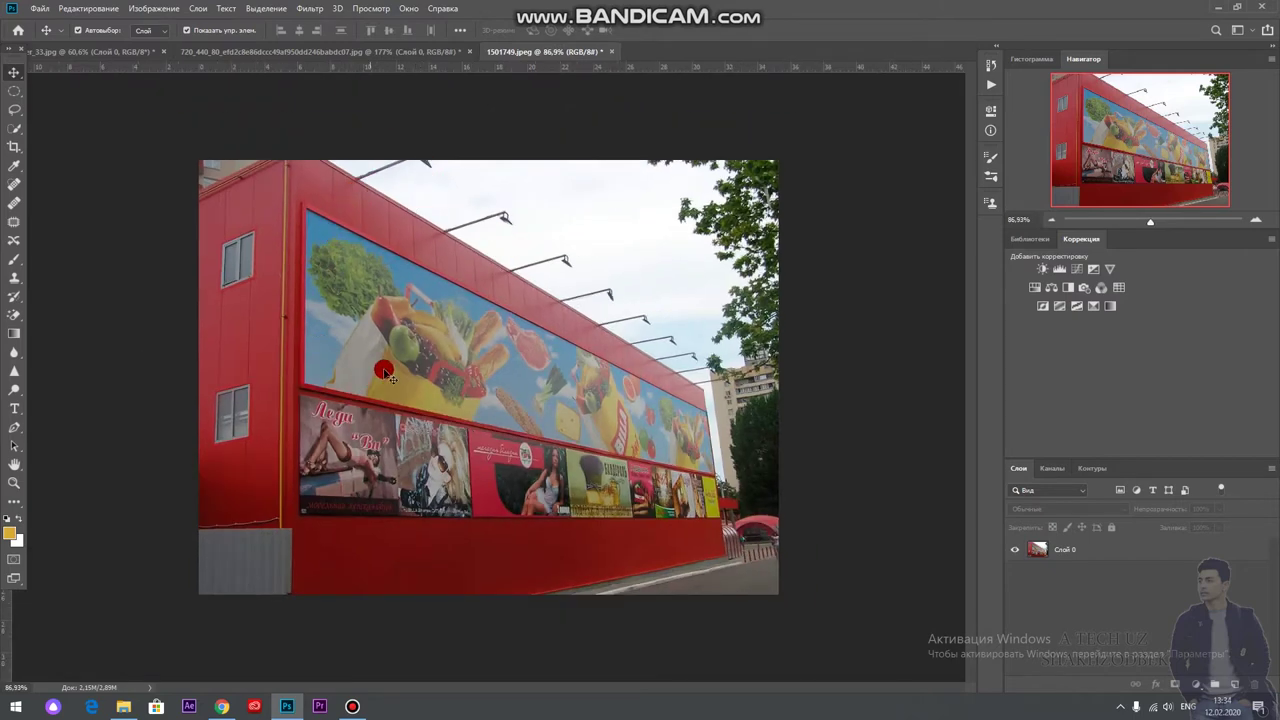
pyautogui.click(88, 51)
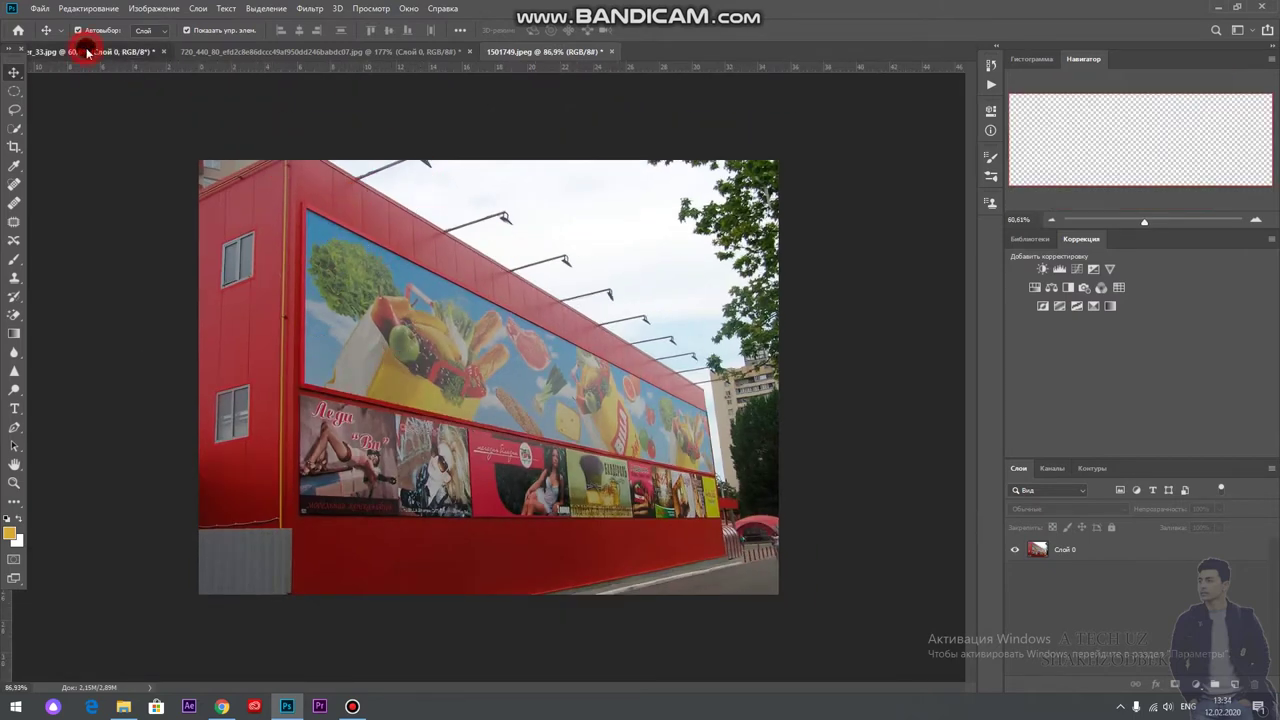
pyautogui.moveTo(451, 393); pyautogui.dragTo(525, 50)
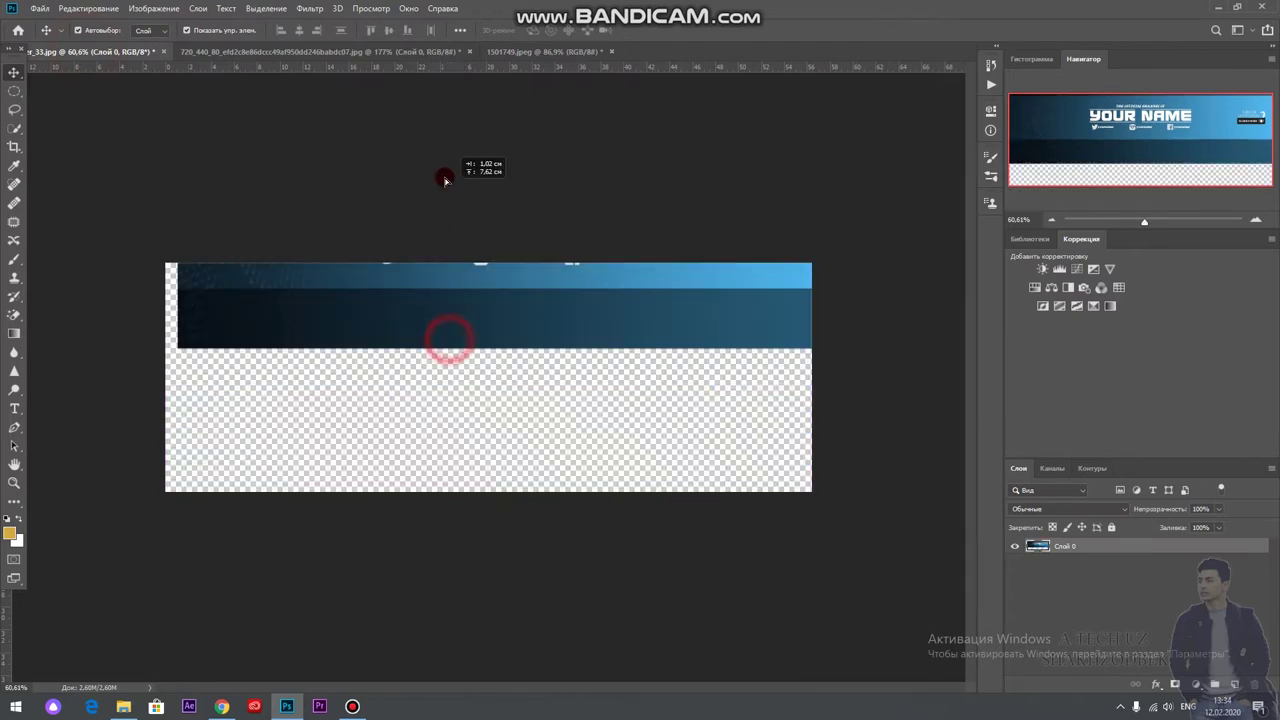
pyautogui.moveTo(525, 50)
pyautogui.mouseDown()
pyautogui.moveTo(910, 212)
pyautogui.moveTo(709, 243)
pyautogui.moveTo(677, 309)
pyautogui.moveTo(805, 214)
pyautogui.moveTo(610, 275)
pyautogui.moveTo(697, 267)
pyautogui.mouseUp()
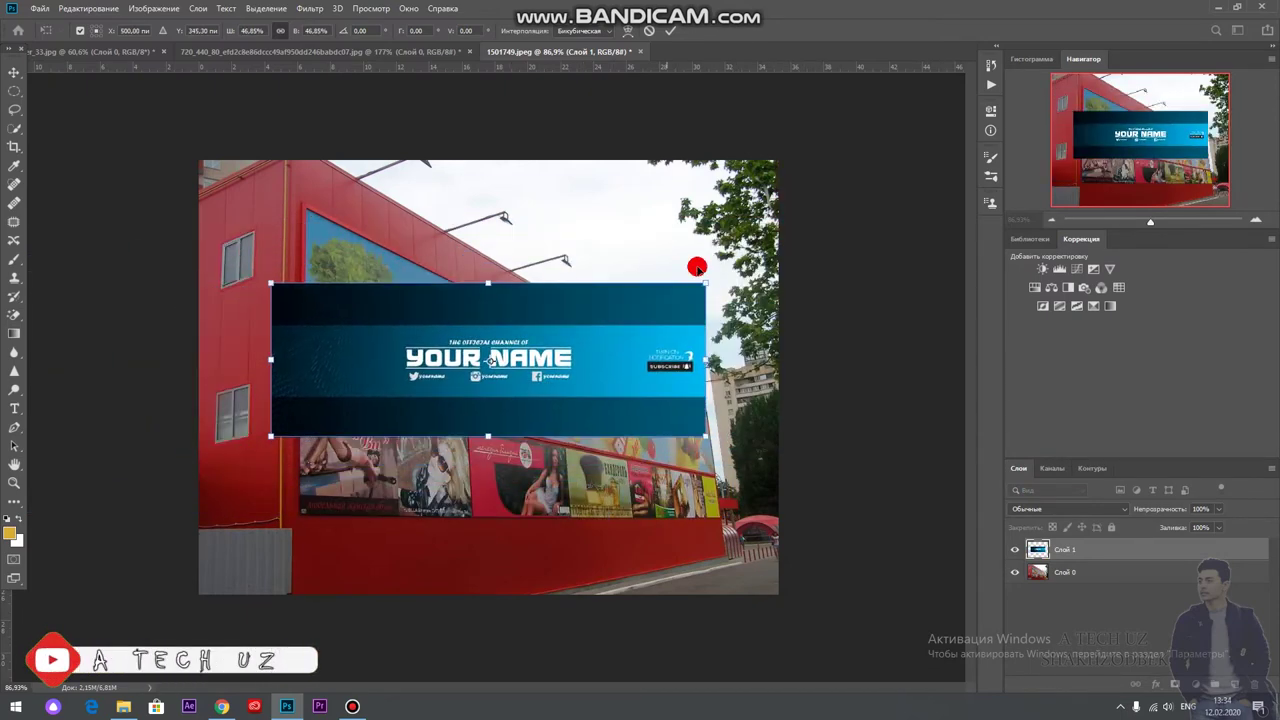
# Commit the banner's scaled placement and nudge it slightly right over the billboard.
pyautogui.click(675, 35)
pyautogui.moveTo(517, 318); pyautogui.dragTo(530, 318)
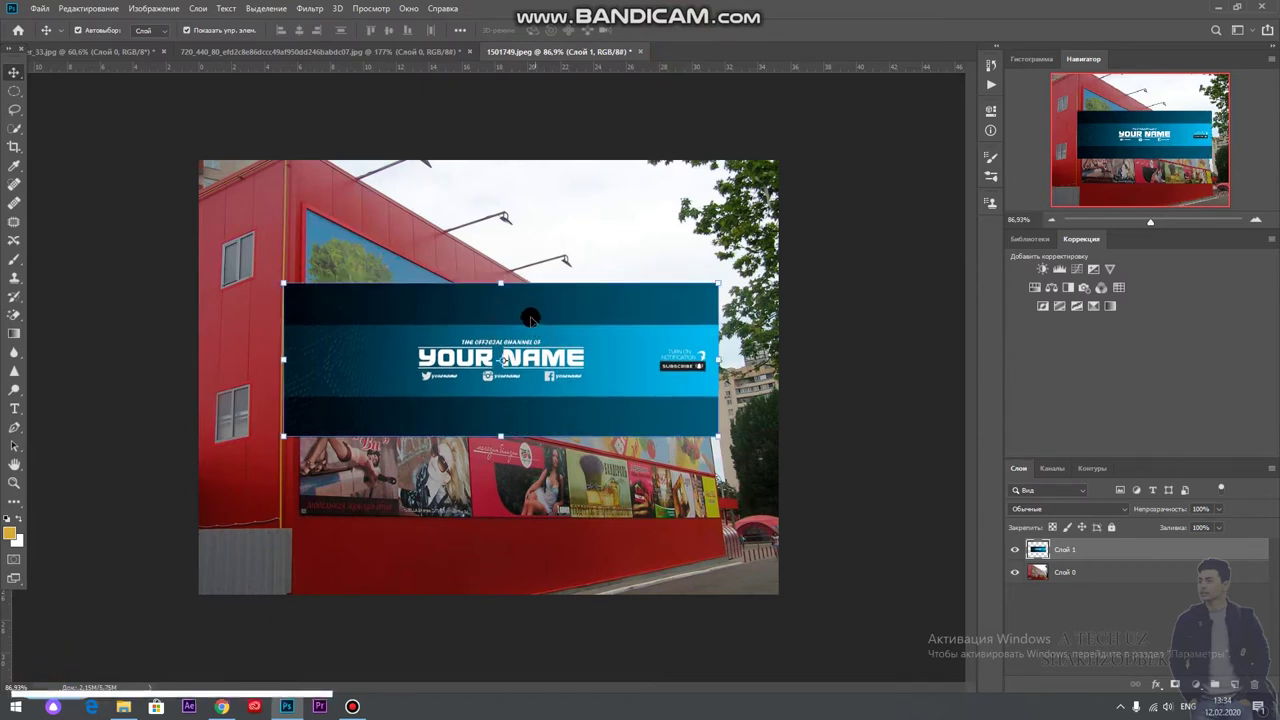
pyautogui.click(77, 9)
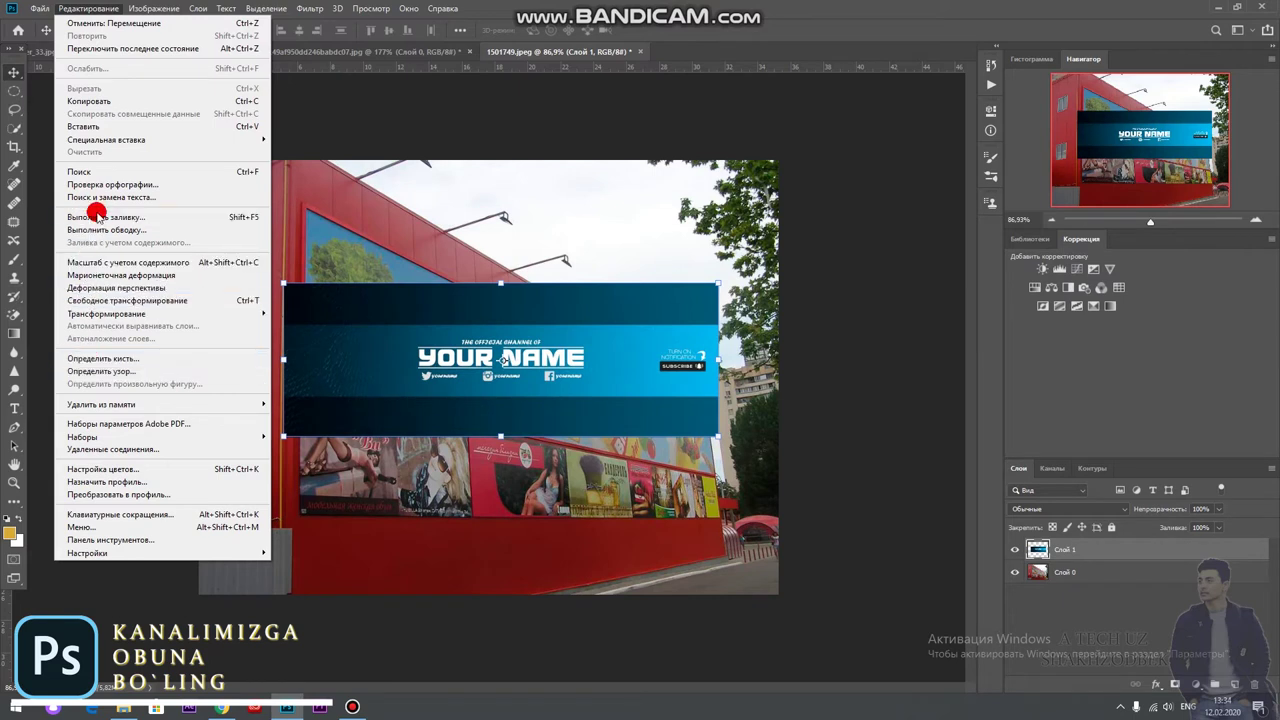
# Start a Perspective Warp and fit its plane over the banner.
pyautogui.click(135, 288)
pyautogui.moveTo(285, 285); pyautogui.dragTo(735, 442)
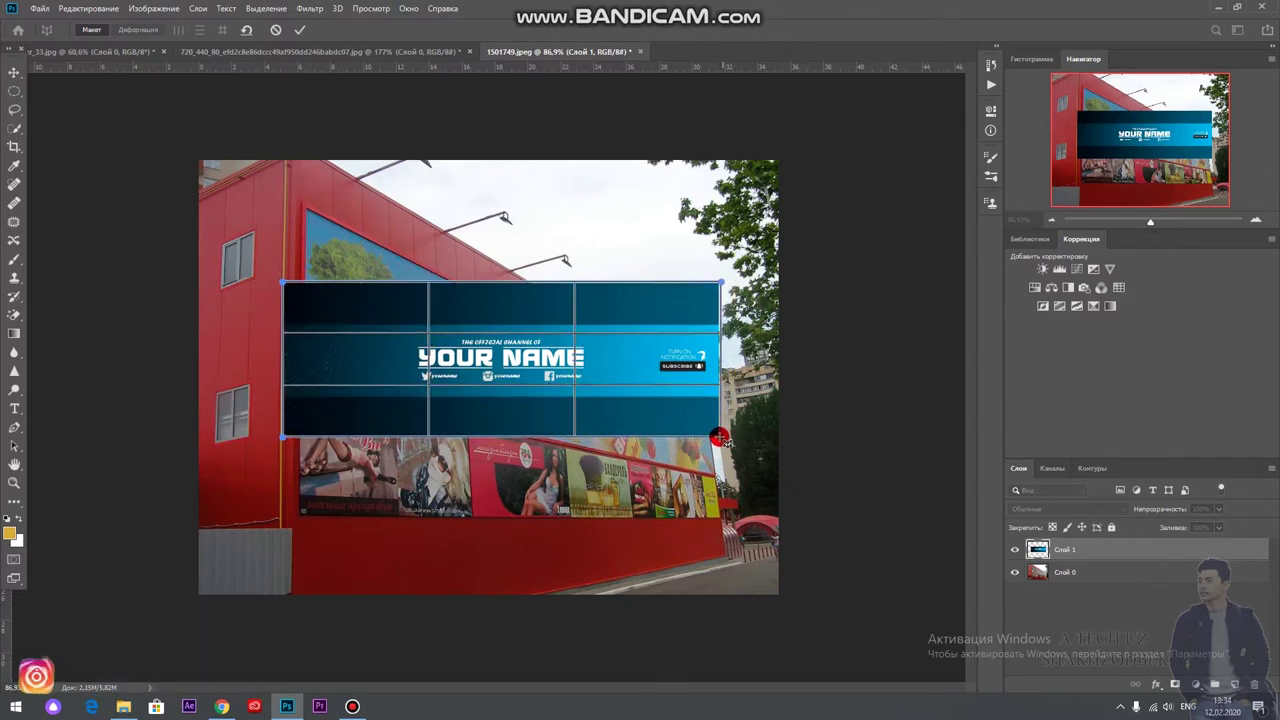
pyautogui.moveTo(735, 442); pyautogui.dragTo(720, 437)
pyautogui.click(124, 30)
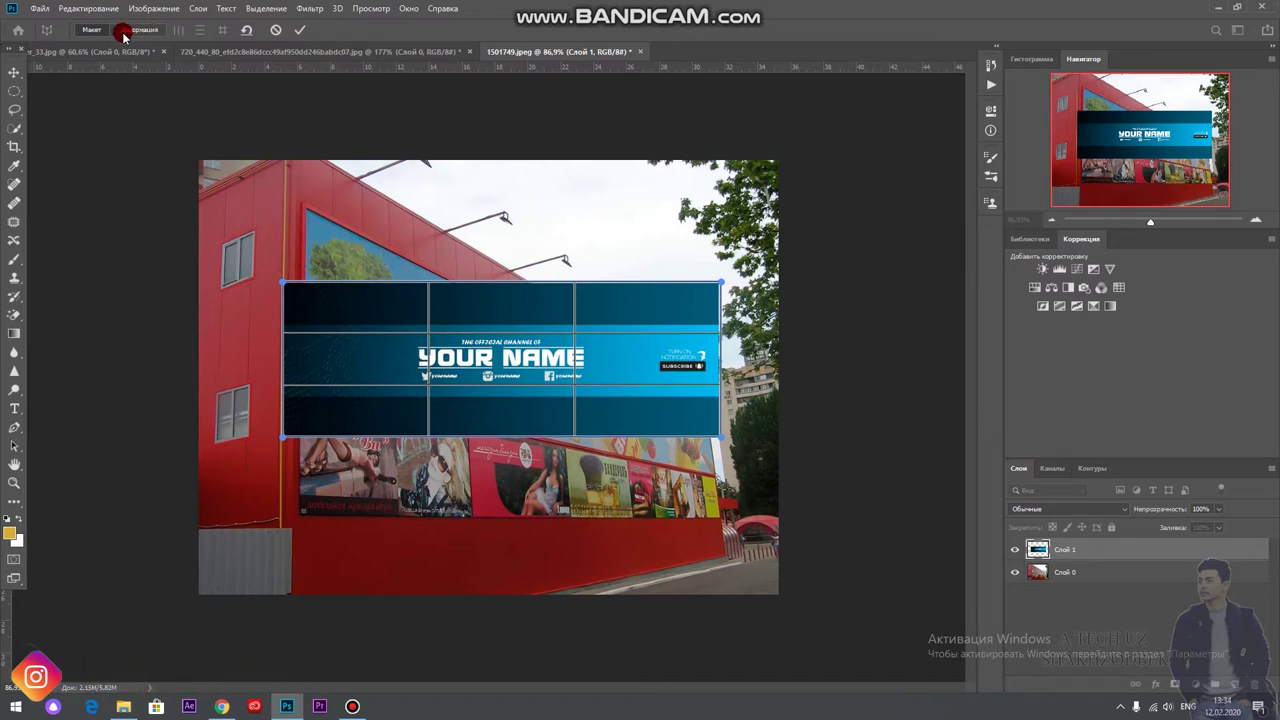
pyautogui.click(126, 30)
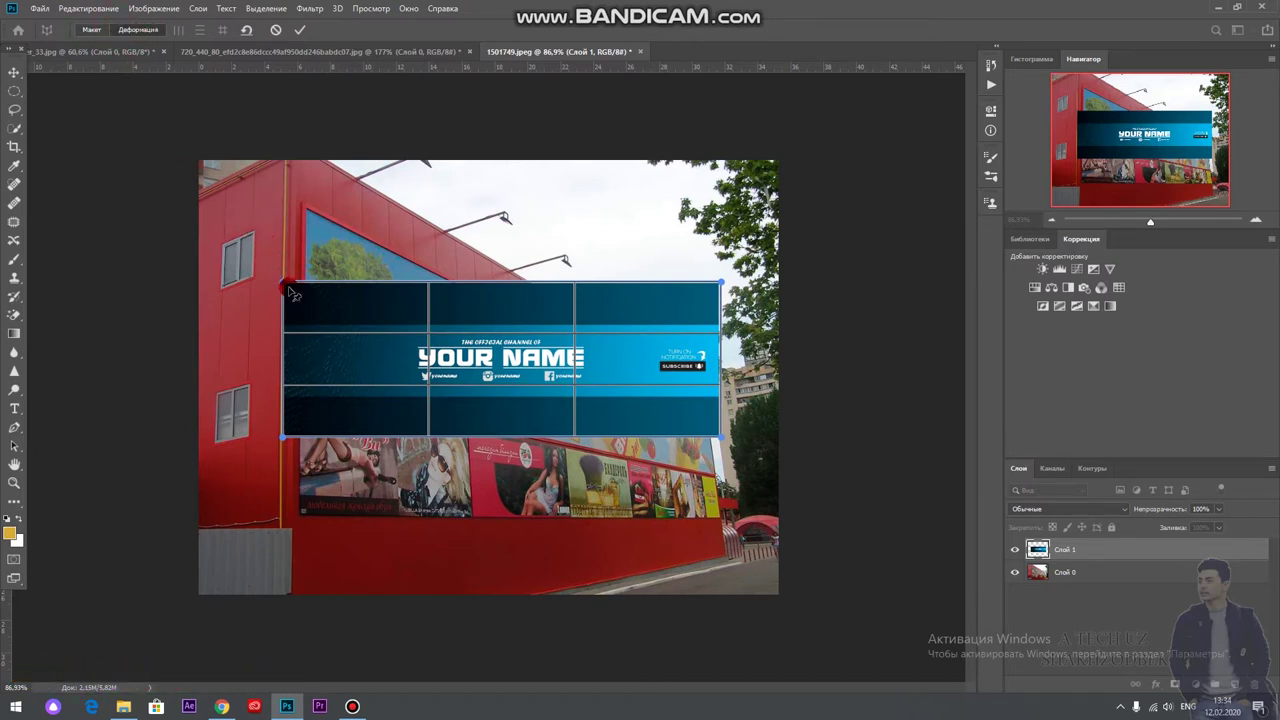
# Drag the four warp corners onto the slanted upper billboard.
pyautogui.moveTo(288, 289); pyautogui.dragTo(310, 204)
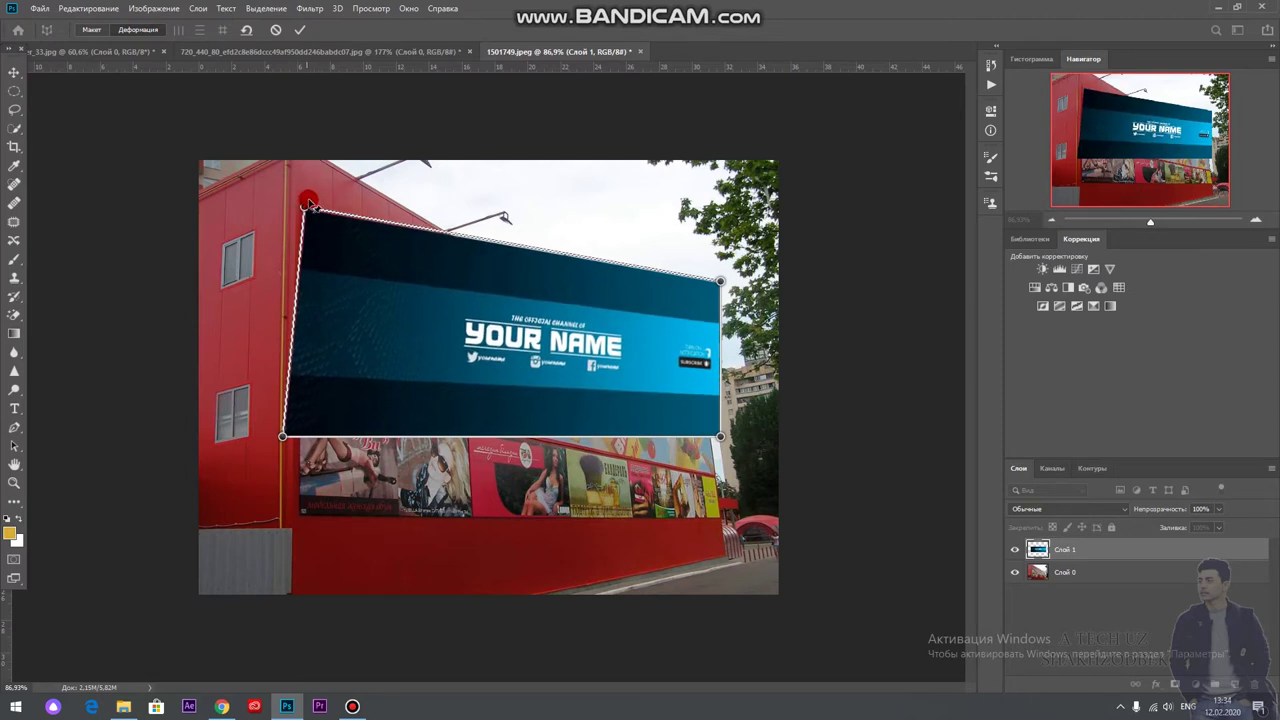
pyautogui.moveTo(283, 435); pyautogui.dragTo(301, 385)
pyautogui.moveTo(720, 438); pyautogui.dragTo(716, 473)
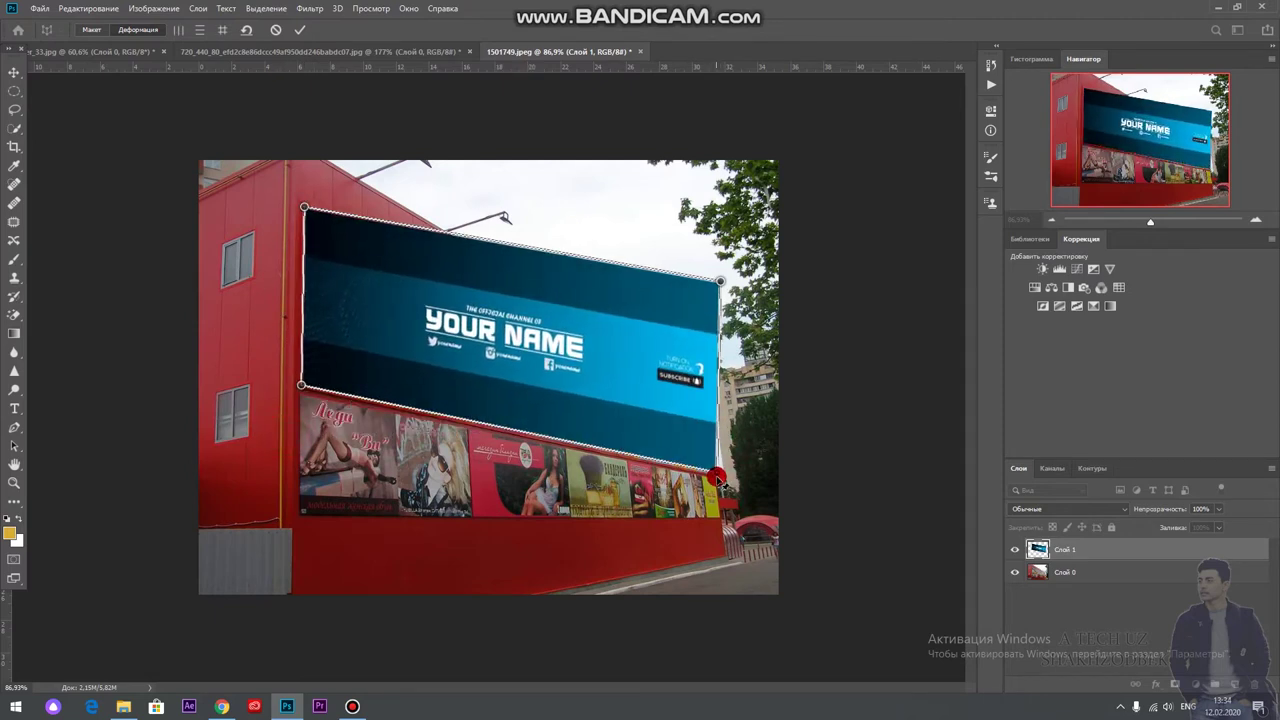
pyautogui.moveTo(721, 300); pyautogui.dragTo(703, 421)
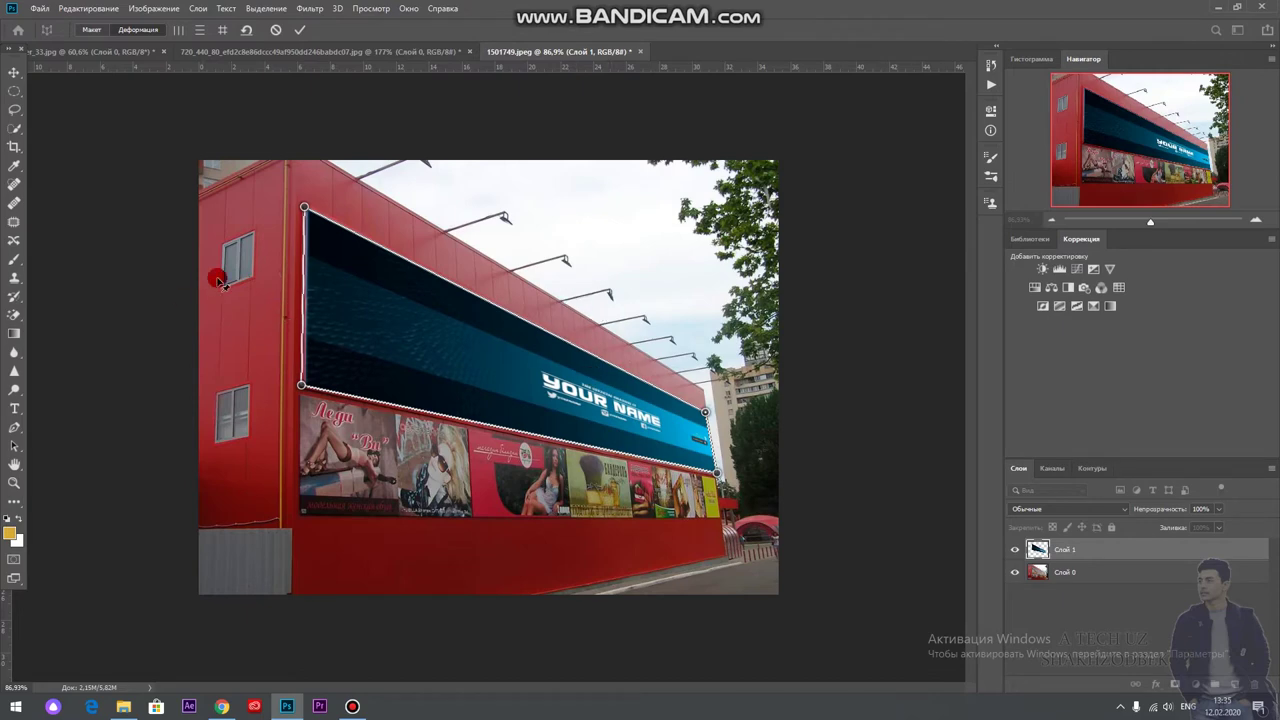
pyautogui.scroll(2, 304, 208)
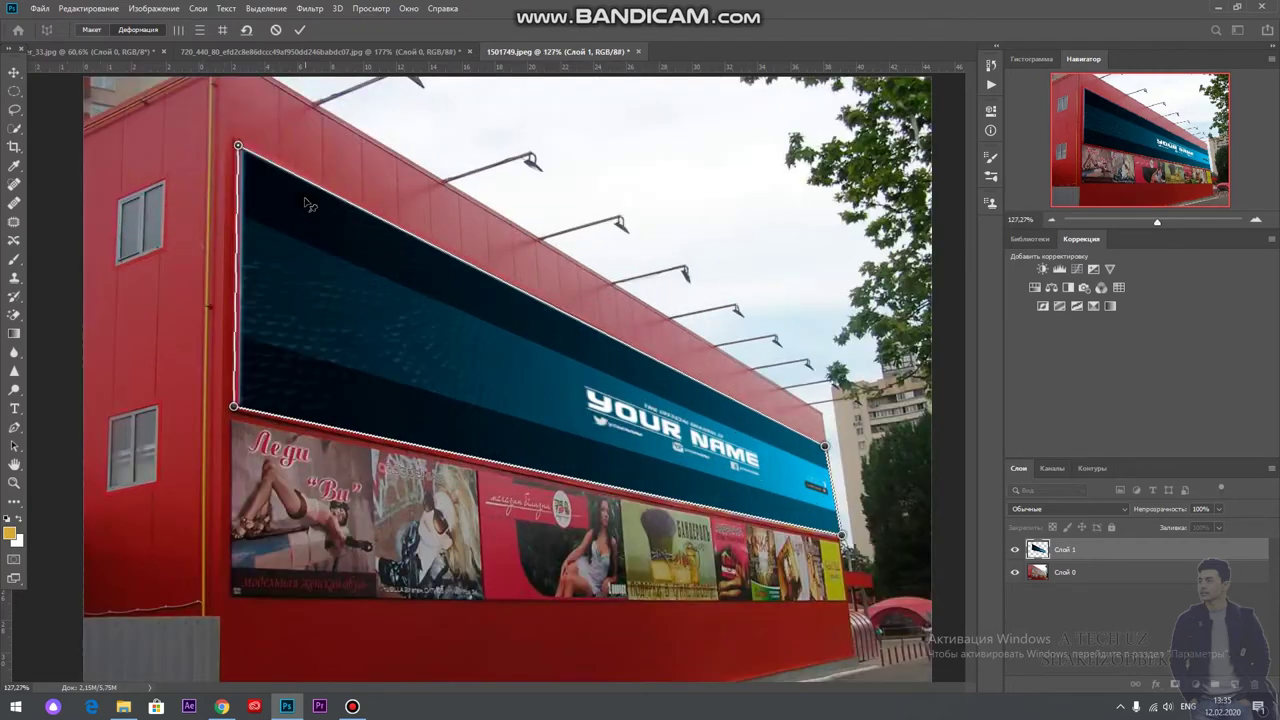
# Zoom in and align the banner's top-left and bottom-left corners with the billboard edges.
pyautogui.scroll(2, 300, 200)
pyautogui.scroll(3, 180, 94)
pyautogui.moveTo(186, 146); pyautogui.dragTo(176, 146)
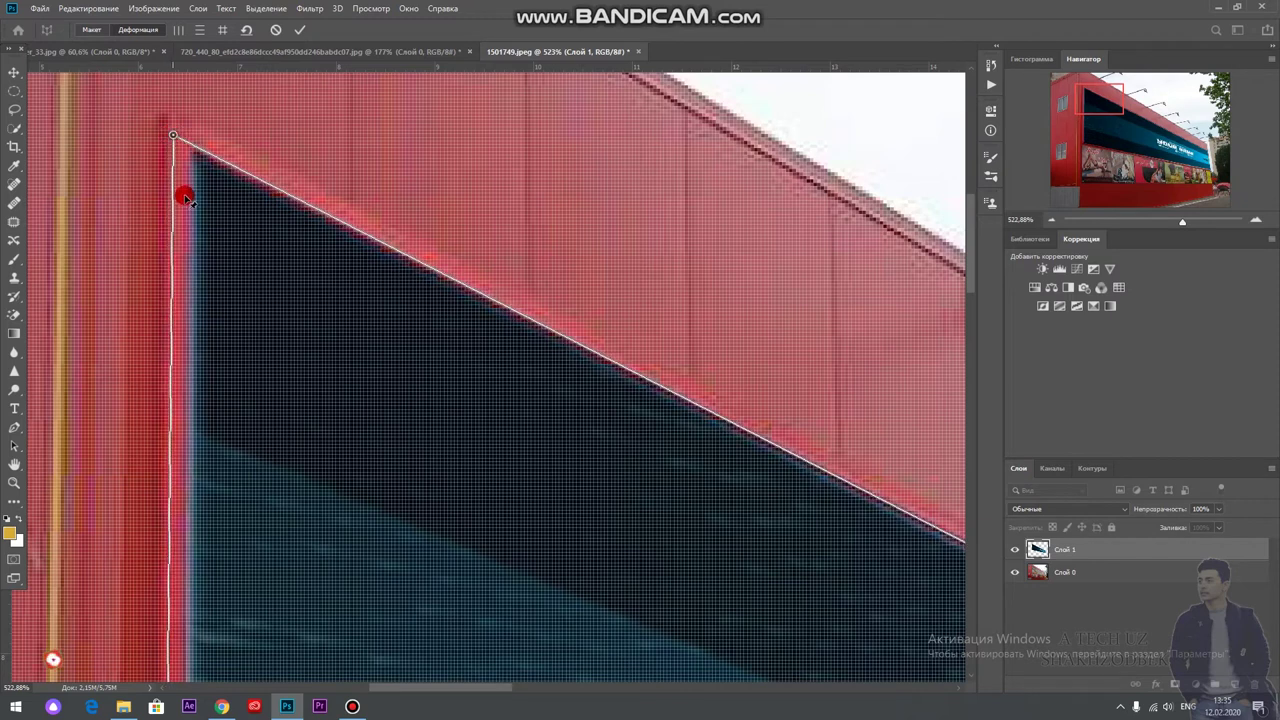
pyautogui.scroll(-2, 202, 274)
pyautogui.moveTo(968, 322); pyautogui.dragTo(970, 450)
pyautogui.scroll(1, 185, 492)
pyautogui.moveTo(207, 510); pyautogui.dragTo(198, 491)
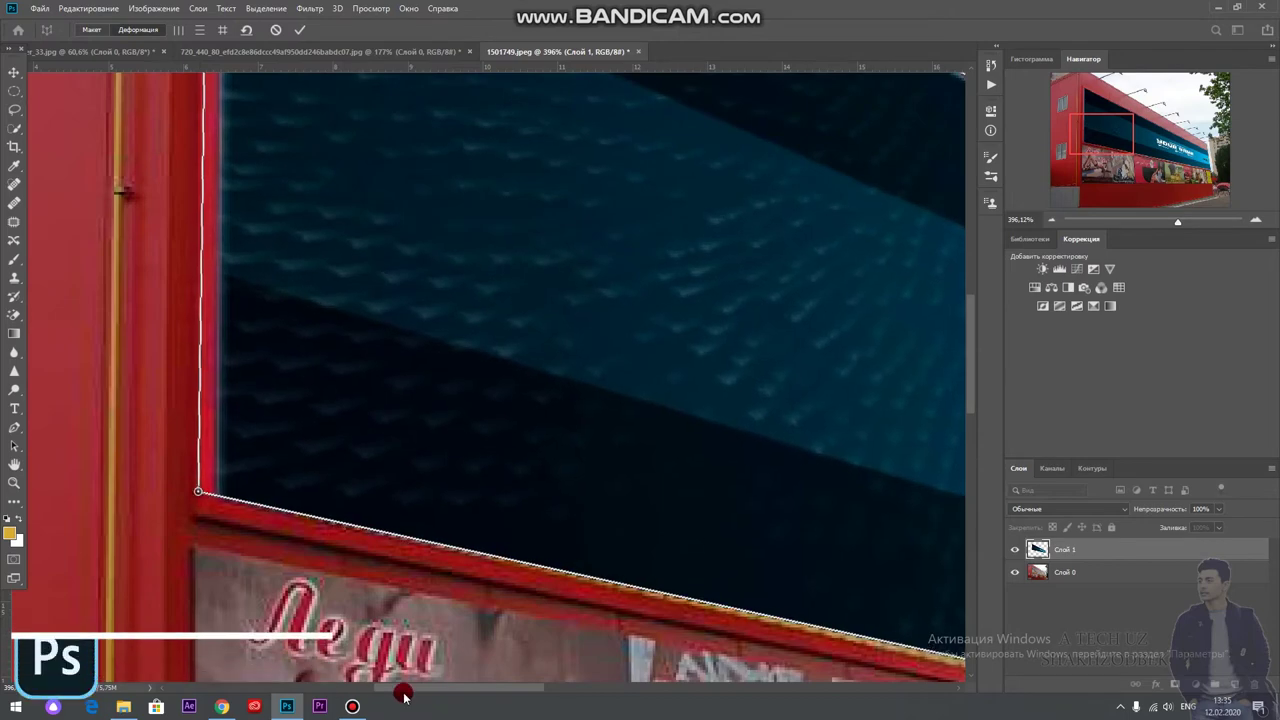
# Fit the right corners to the billboard, apply the warp, and select Слой 0.
pyautogui.moveTo(451, 689); pyautogui.dragTo(626, 688)
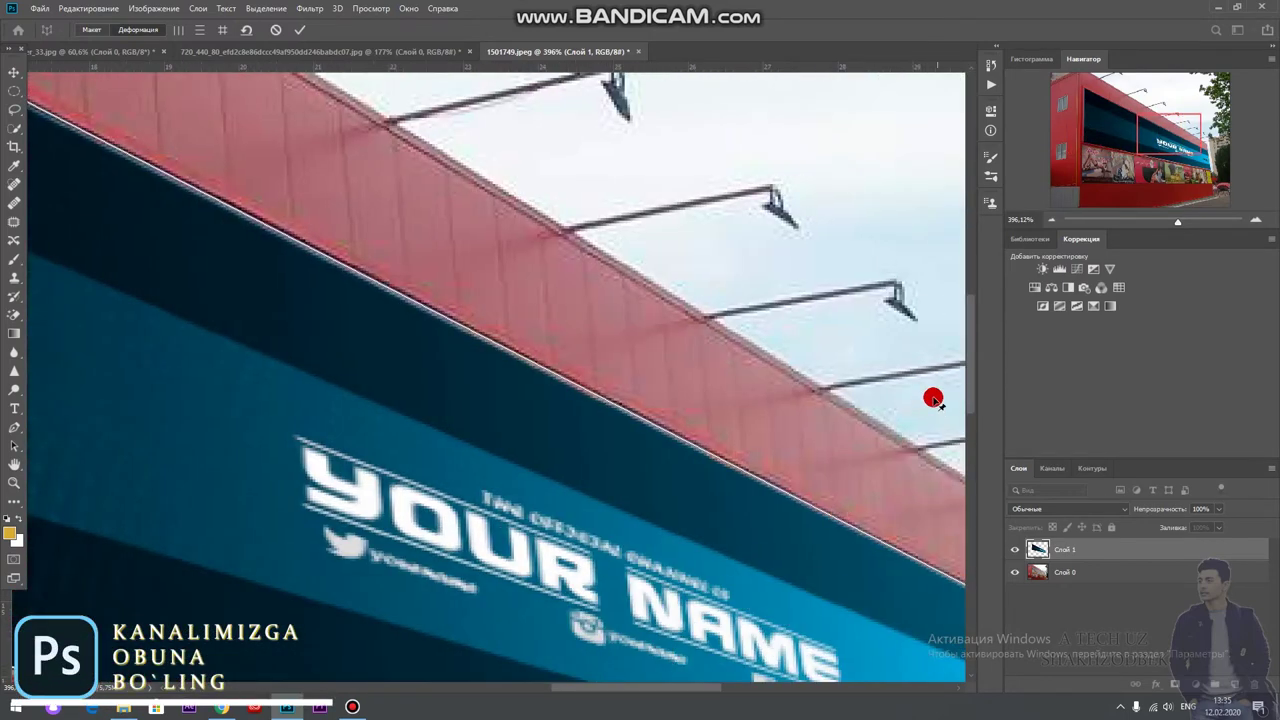
pyautogui.moveTo(970, 407); pyautogui.dragTo(942, 441)
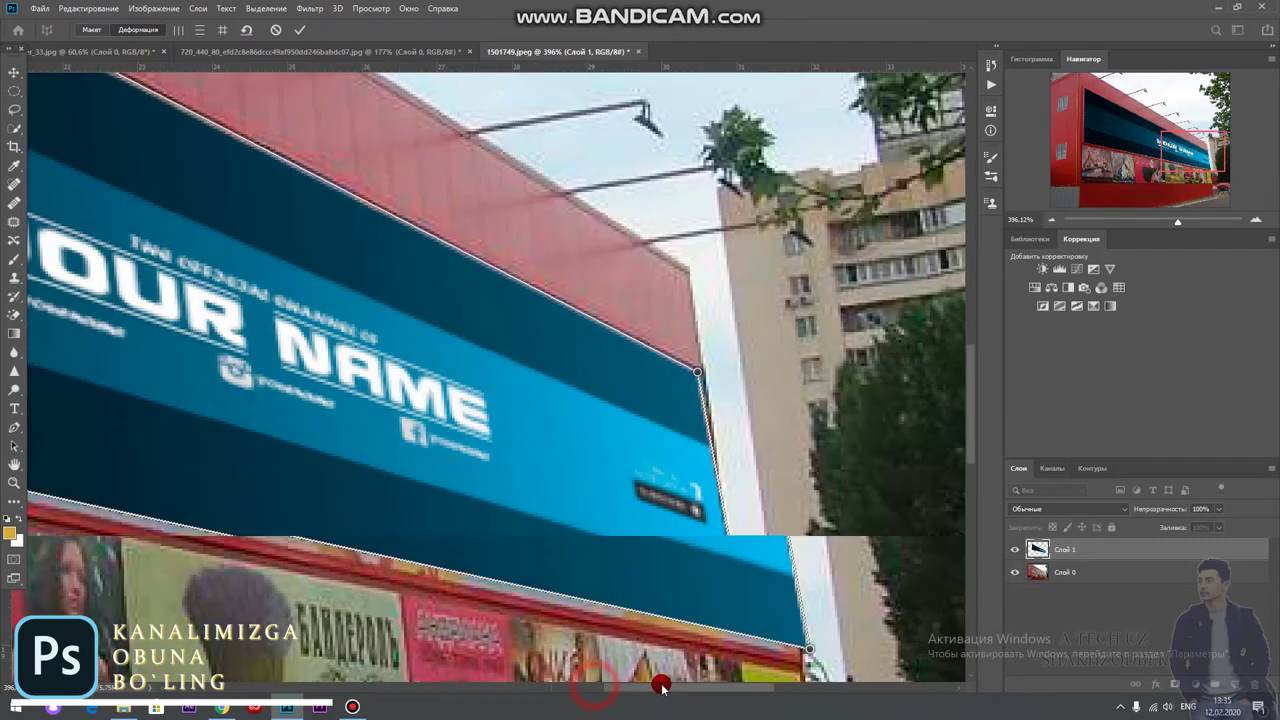
pyautogui.moveTo(586, 688); pyautogui.dragTo(678, 687)
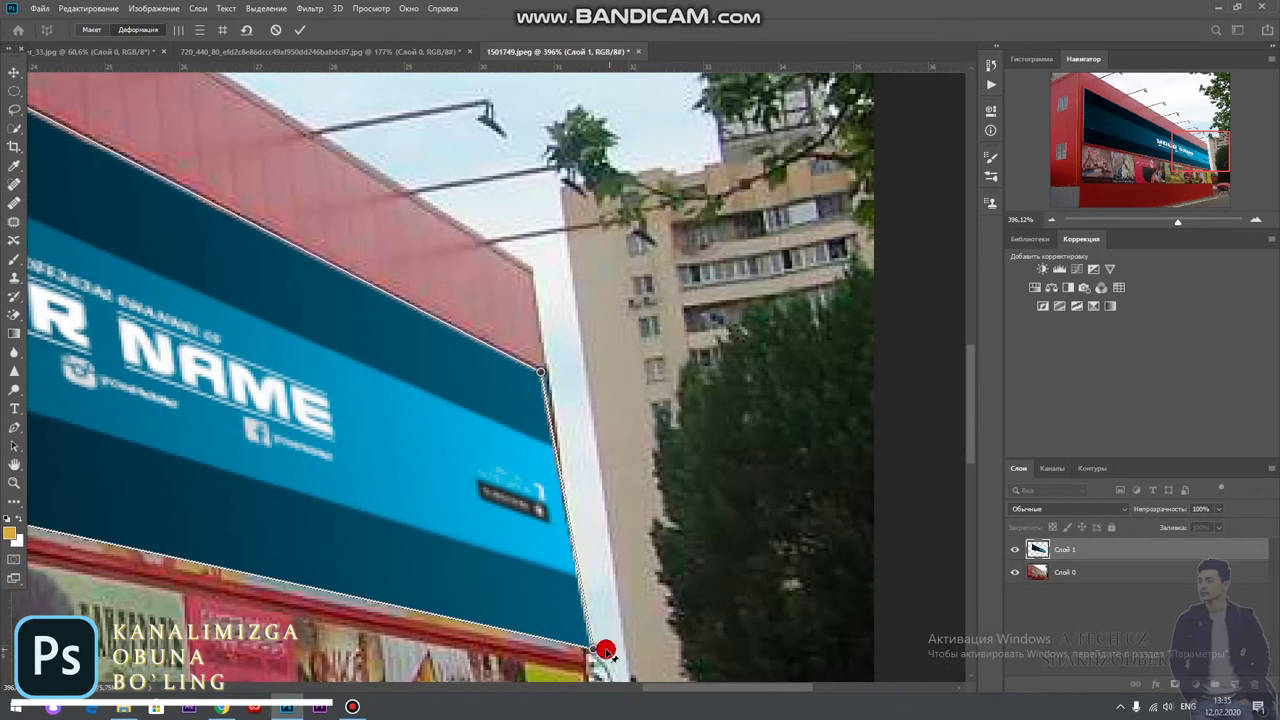
pyautogui.moveTo(588, 650); pyautogui.dragTo(585, 662)
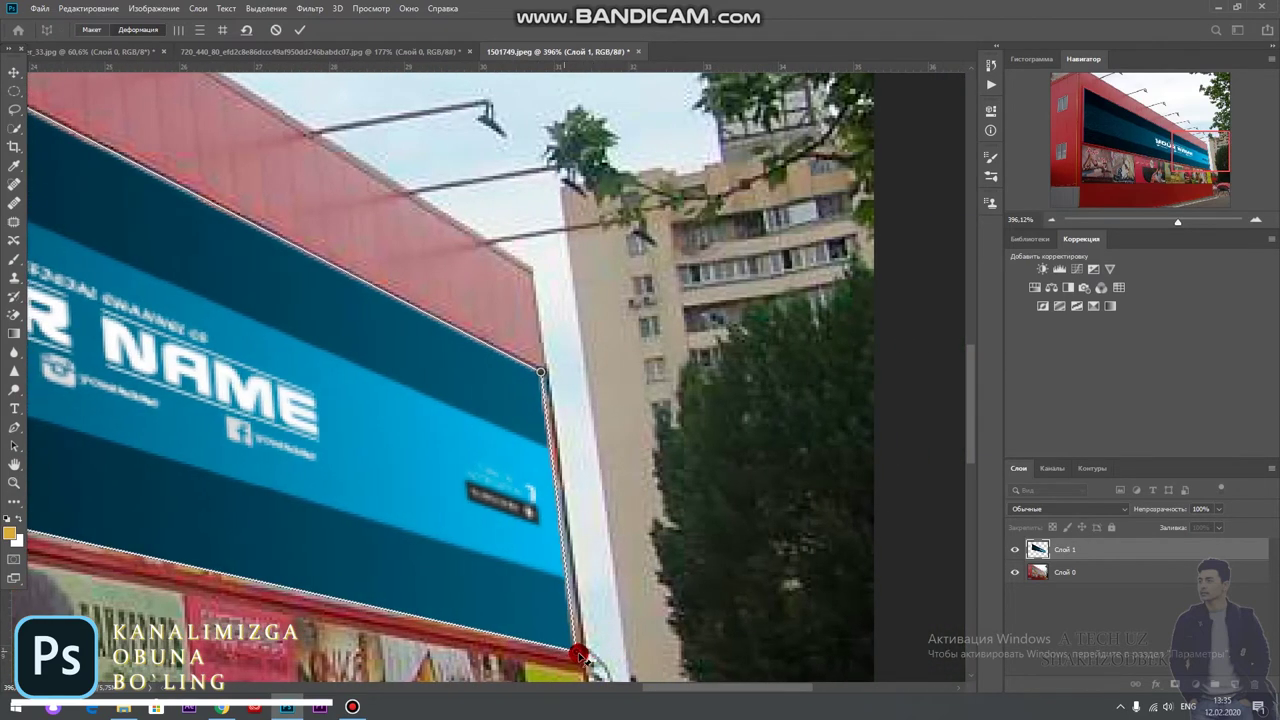
pyautogui.moveTo(541, 372)
pyautogui.mouseDown()
pyautogui.moveTo(549, 385)
pyautogui.moveTo(544, 368)
pyautogui.mouseUp()
pyautogui.scroll(-5, 543, 380)
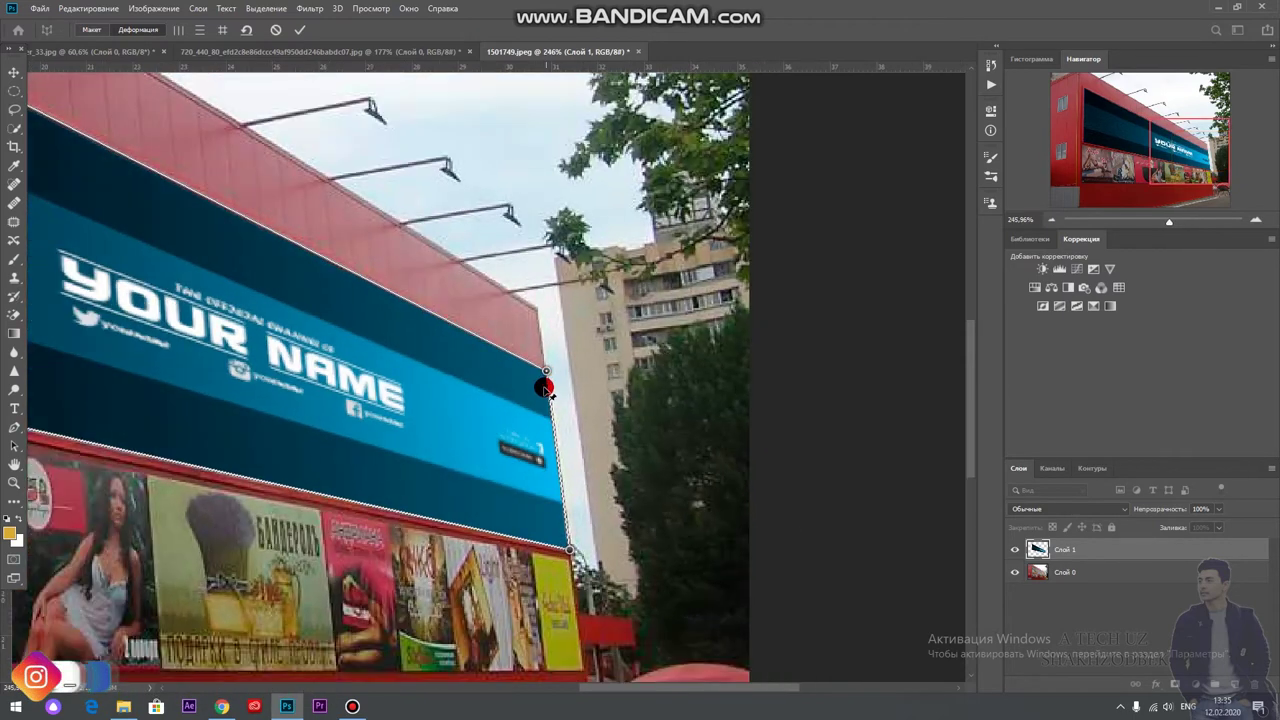
pyautogui.scroll(-1, 522, 404)
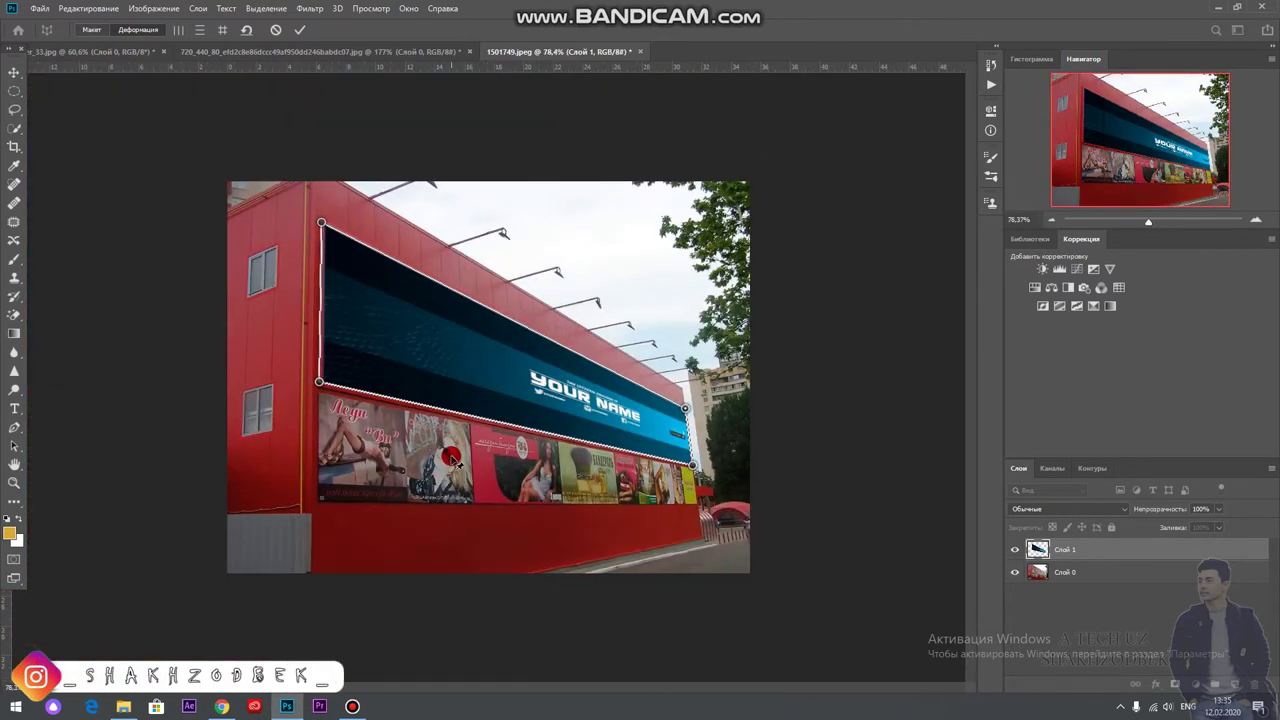
pyautogui.click(296, 30)
pyautogui.click(620, 202)
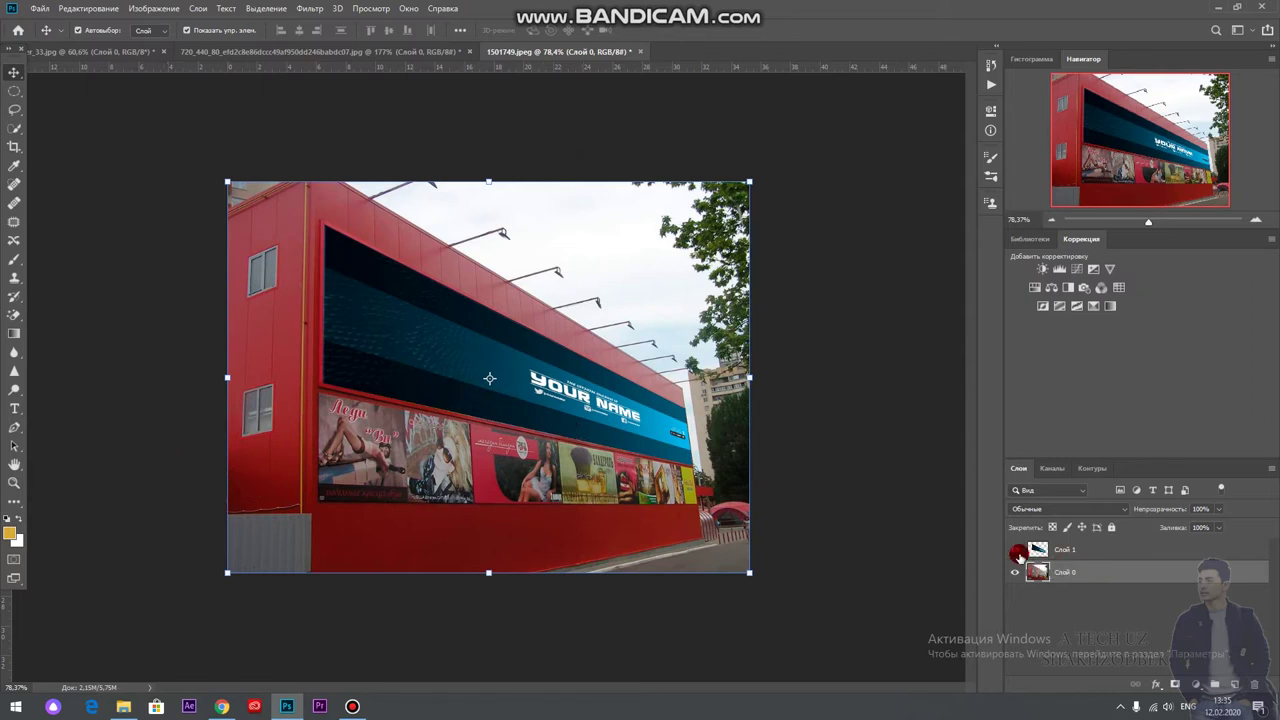
# Hide the banner layer and add yellow 'REKLAMA' text on the fruit billboard.
pyautogui.click(1016, 551)
pyautogui.click(15, 408)
pyautogui.click(334, 330)
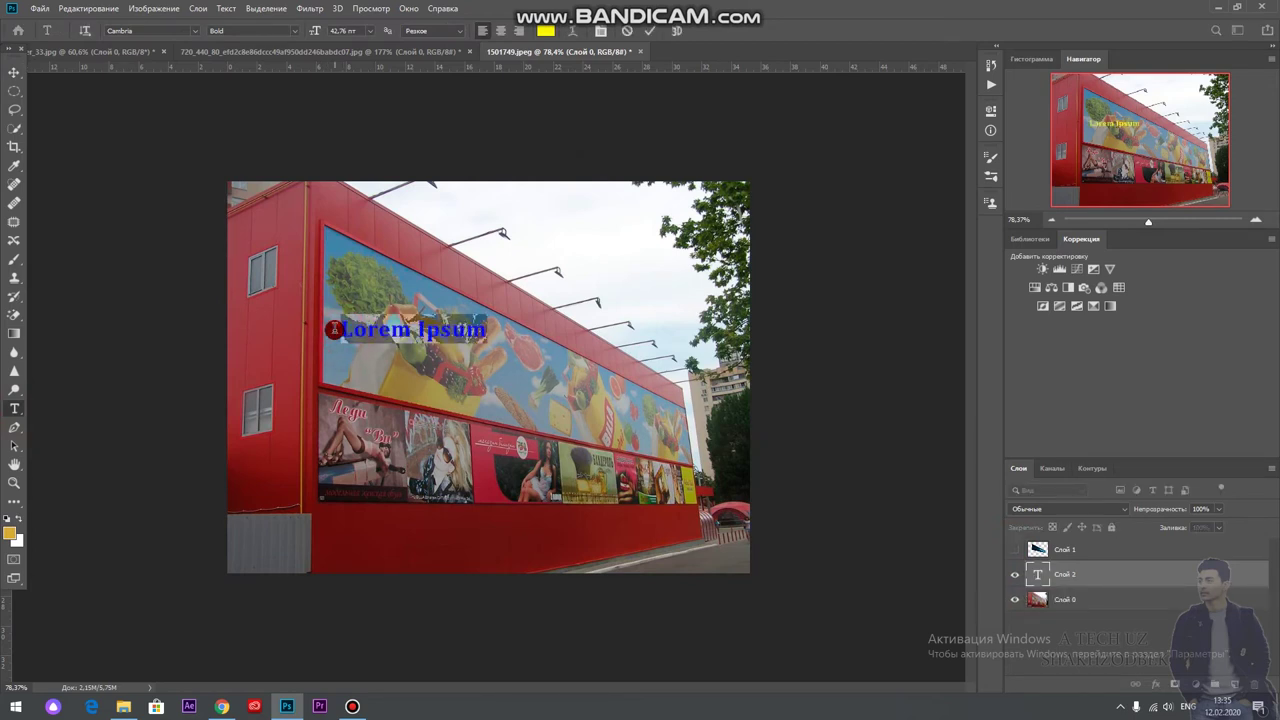
pyautogui.write('REKLAMA')
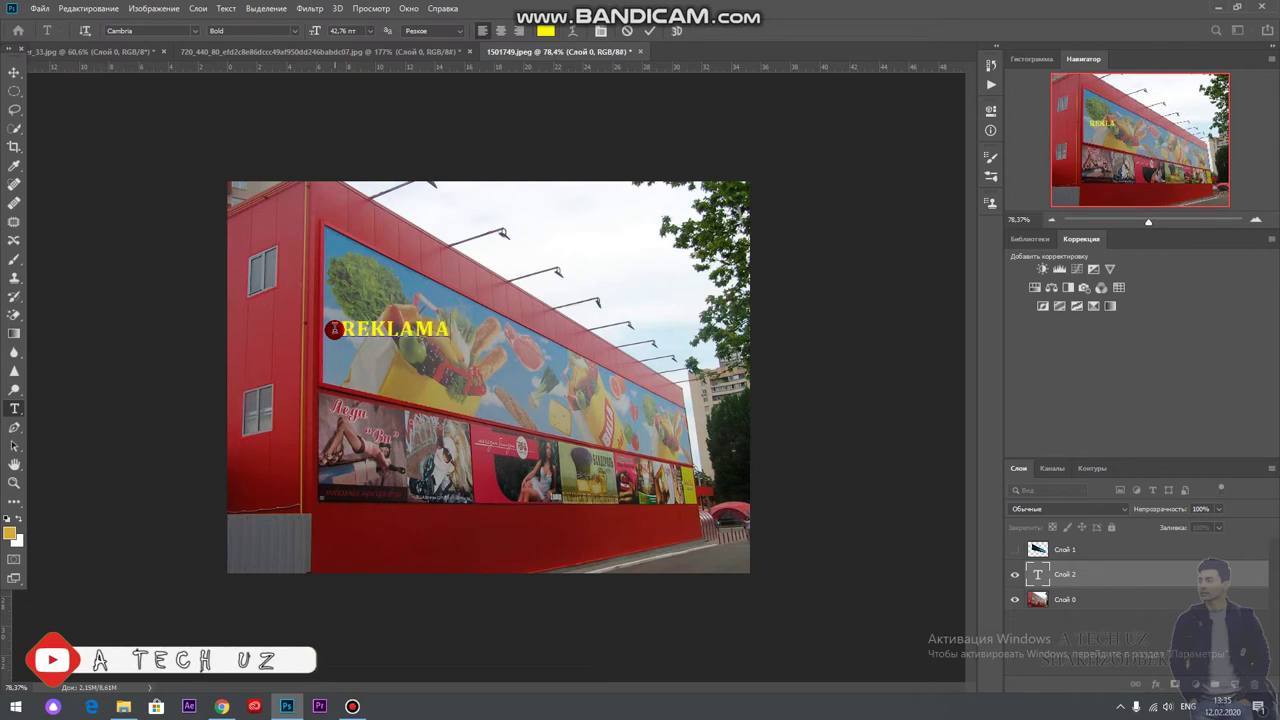
pyautogui.click(546, 33)
pyautogui.click(1125, 290)
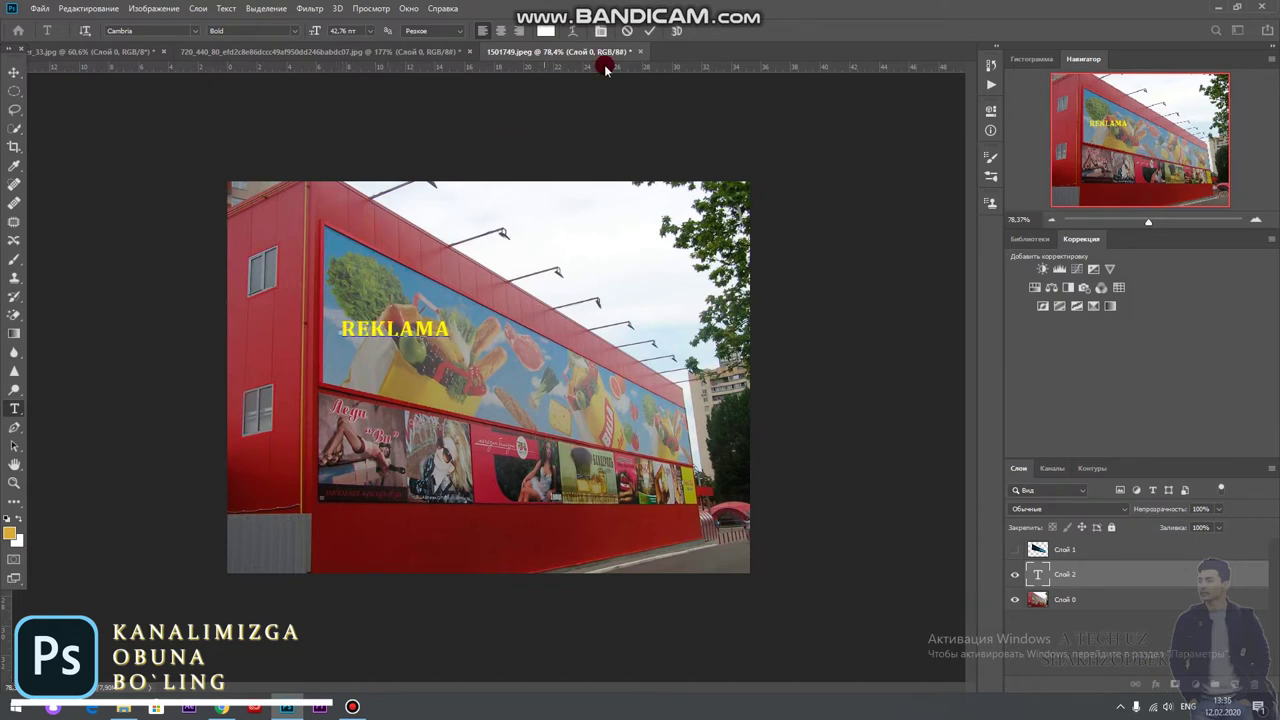
pyautogui.click(651, 31)
# Move the REKLAMA text toward the centre of the billboard.
pyautogui.click(14, 72)
pyautogui.click(424, 325)
pyautogui.moveTo(447, 321); pyautogui.dragTo(539, 370)
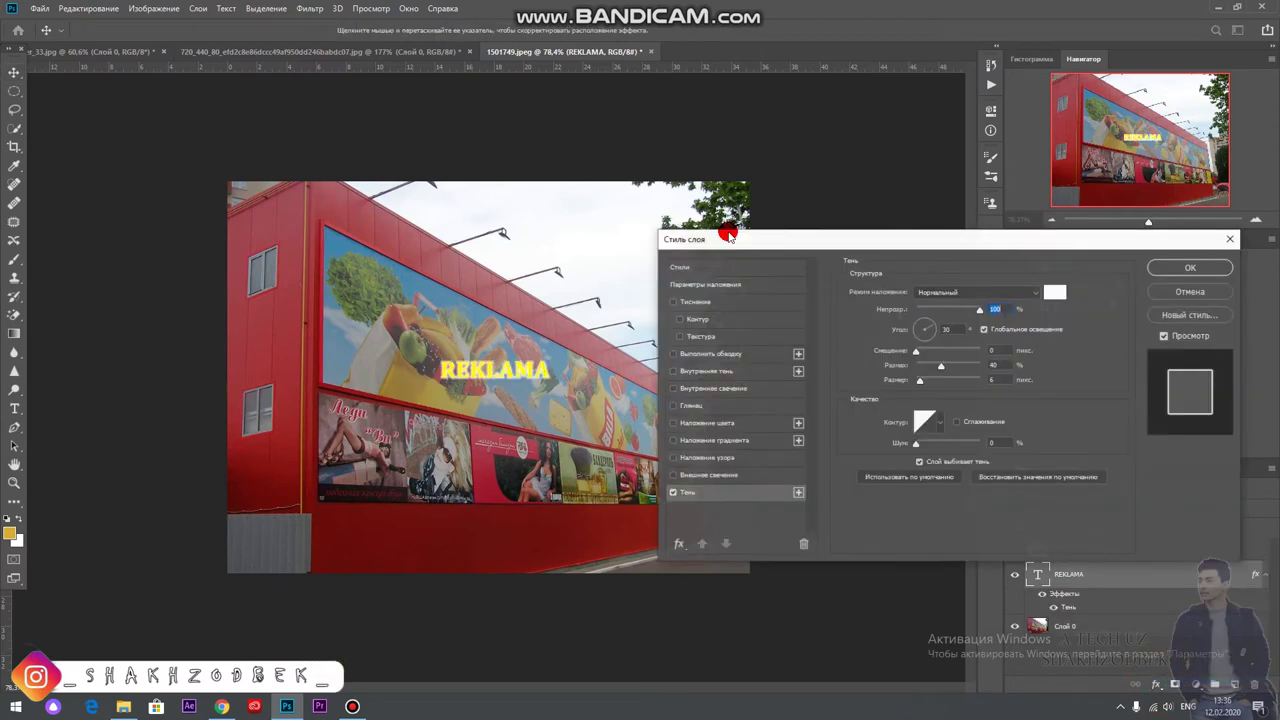
# Set the drop shadow colour to black (000000) and apply the Drop Shadow style.
pyautogui.click(1051, 286)
pyautogui.write('000000')
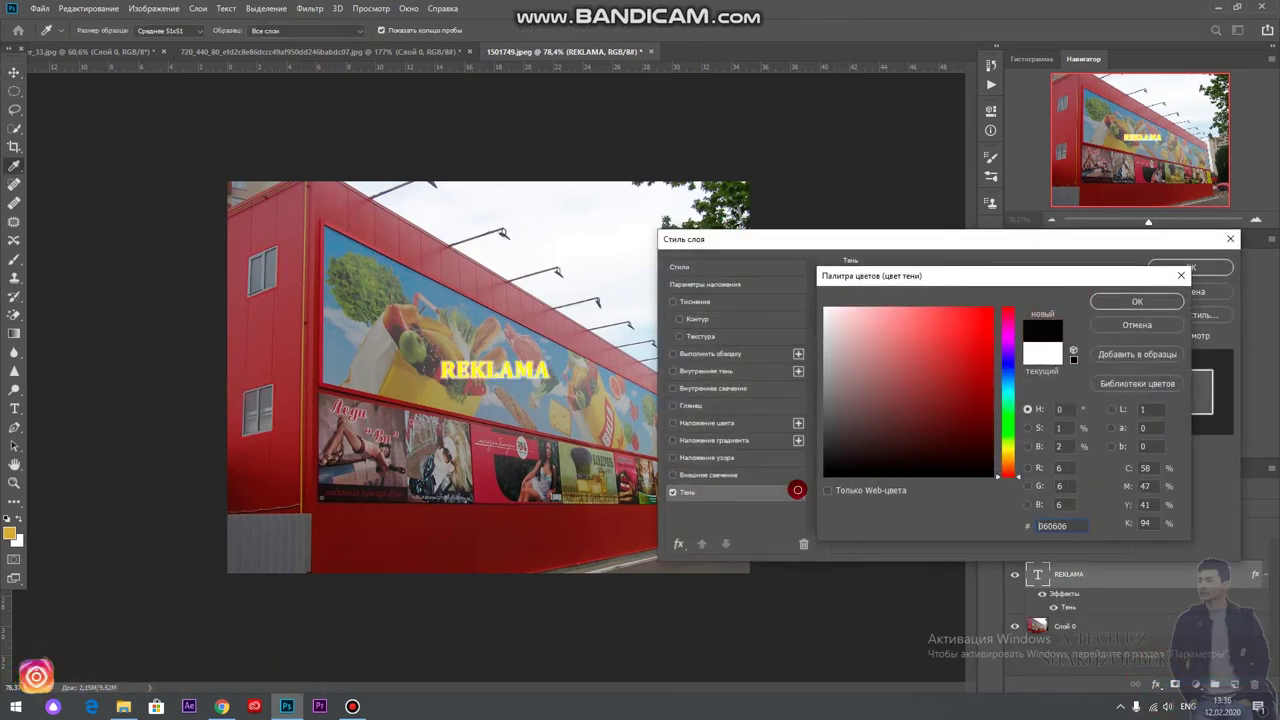
pyautogui.click(1108, 302)
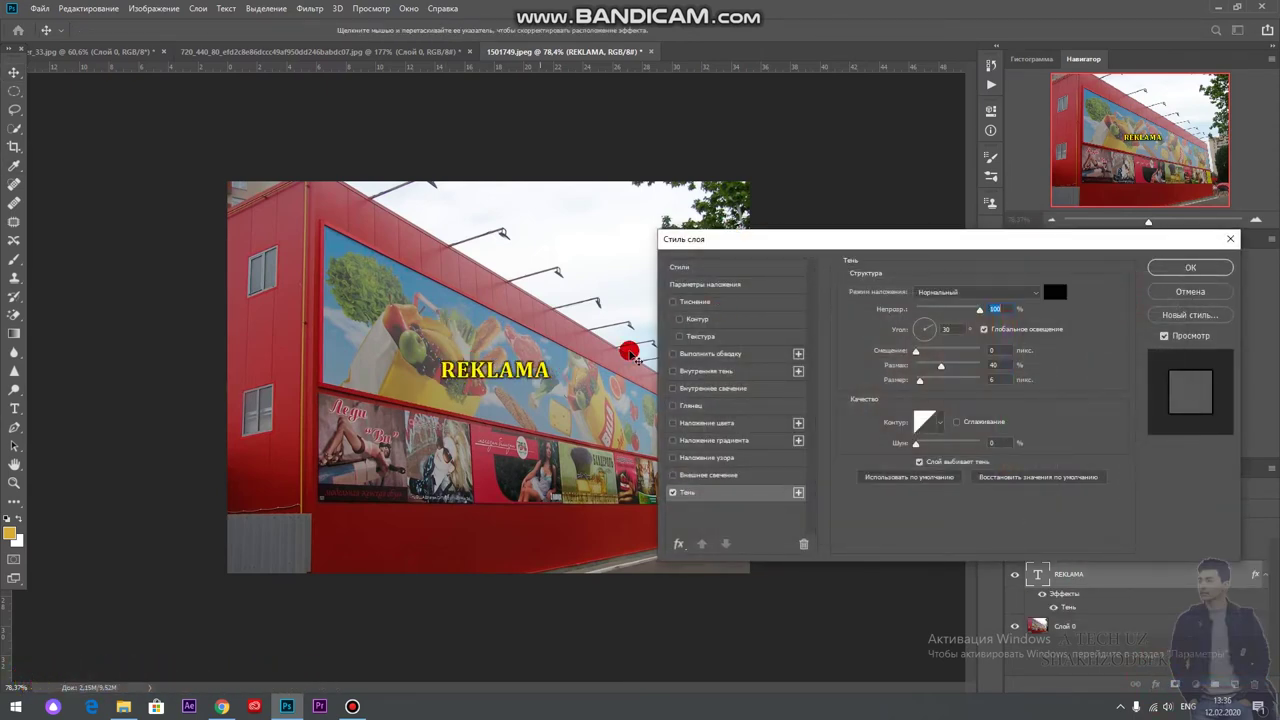
pyautogui.click(1165, 262)
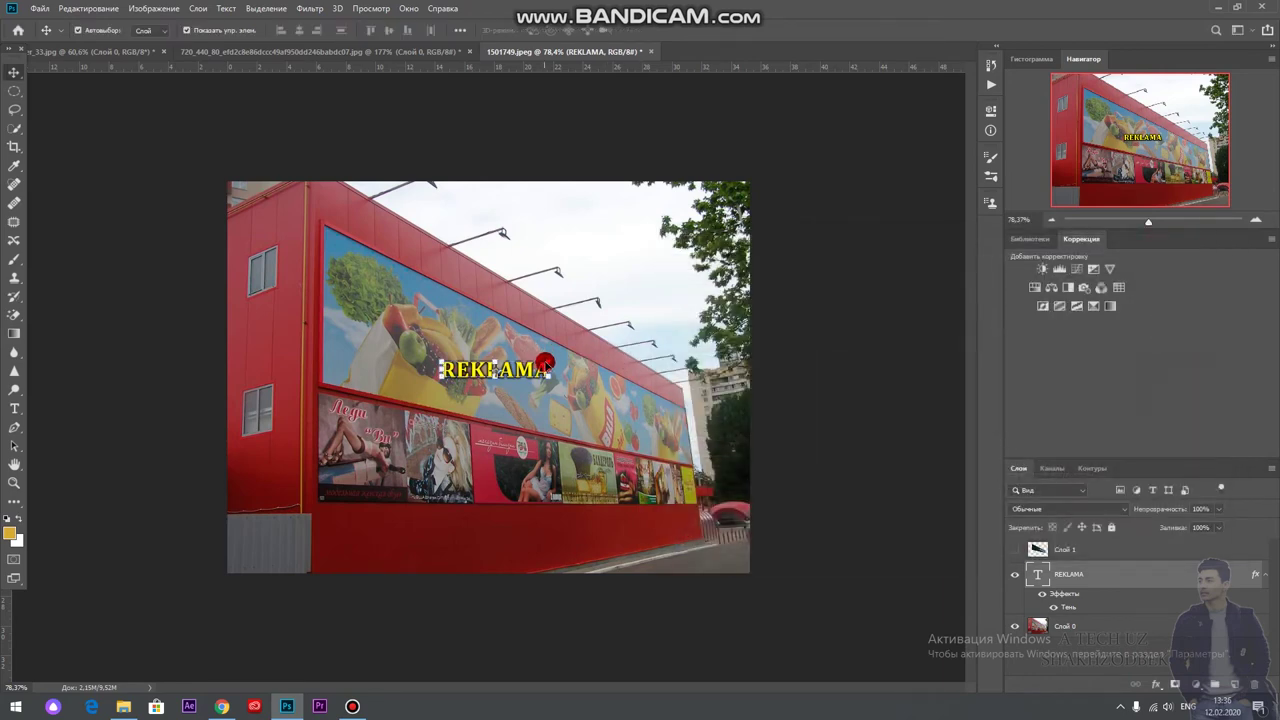
# Free-transform the REKLAMA text, scaling it up to about 369% and shifting it left.
pyautogui.hotkey('ctrl', 't')
pyautogui.moveTo(551, 358); pyautogui.dragTo(766, 312)
pyautogui.moveTo(653, 356); pyautogui.dragTo(548, 355)
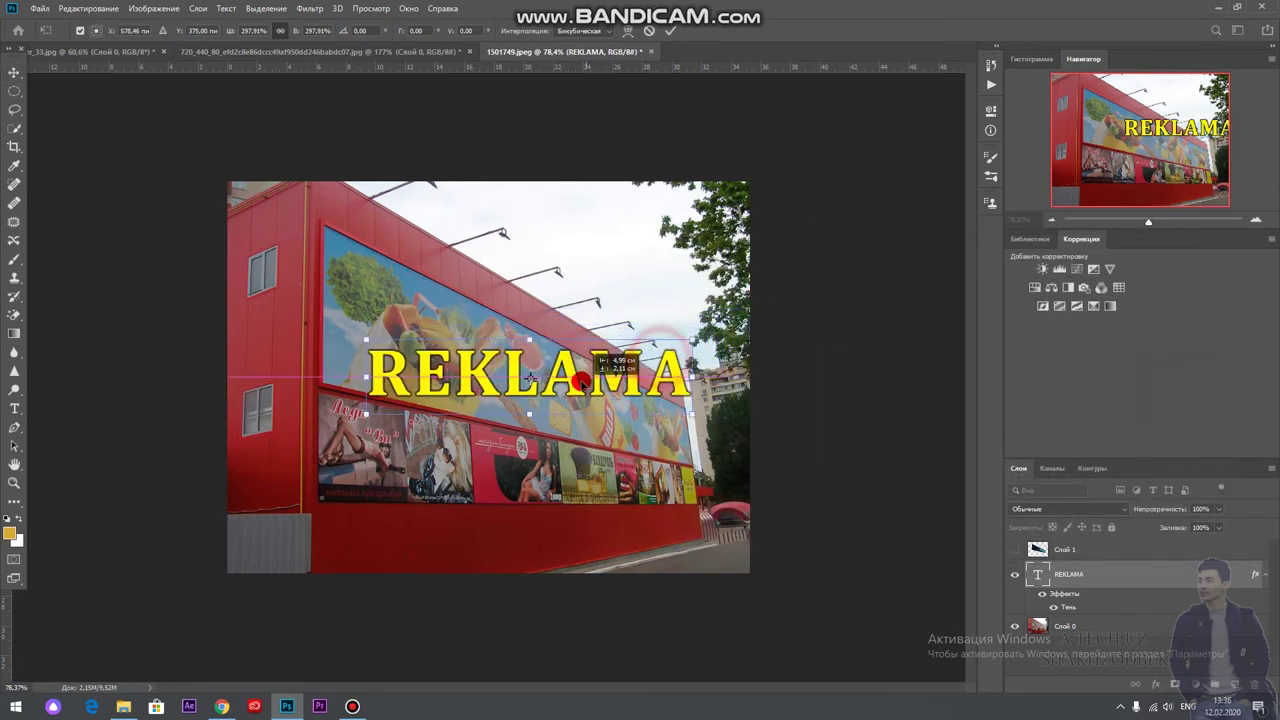
pyautogui.moveTo(659, 311)
pyautogui.mouseDown()
pyautogui.moveTo(651, 294)
pyautogui.moveTo(730, 258)
pyautogui.mouseUp()
pyautogui.moveTo(672, 334)
pyautogui.mouseDown()
pyautogui.moveTo(675, 348)
pyautogui.moveTo(675, 335)
pyautogui.mouseUp()
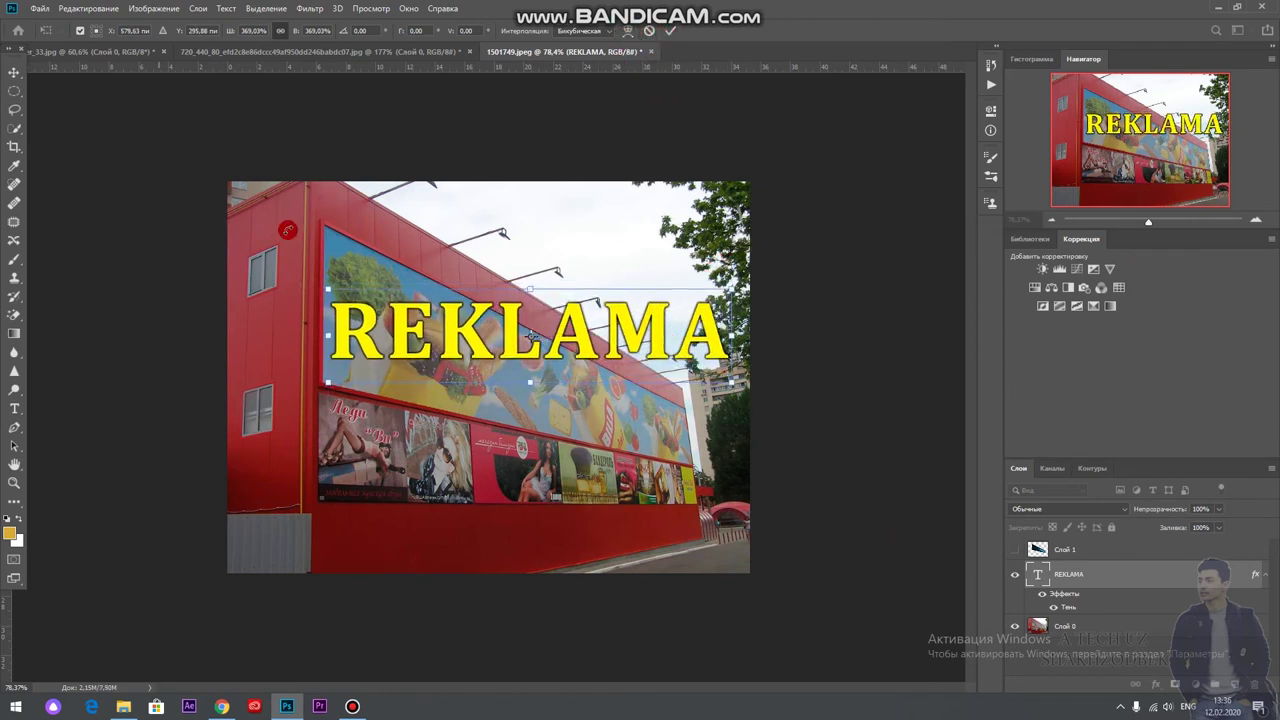
# Commit the resize, rasterize the text for Perspective Warp, and lay a plane over it.
pyautogui.click(670, 30)
pyautogui.click(88, 8)
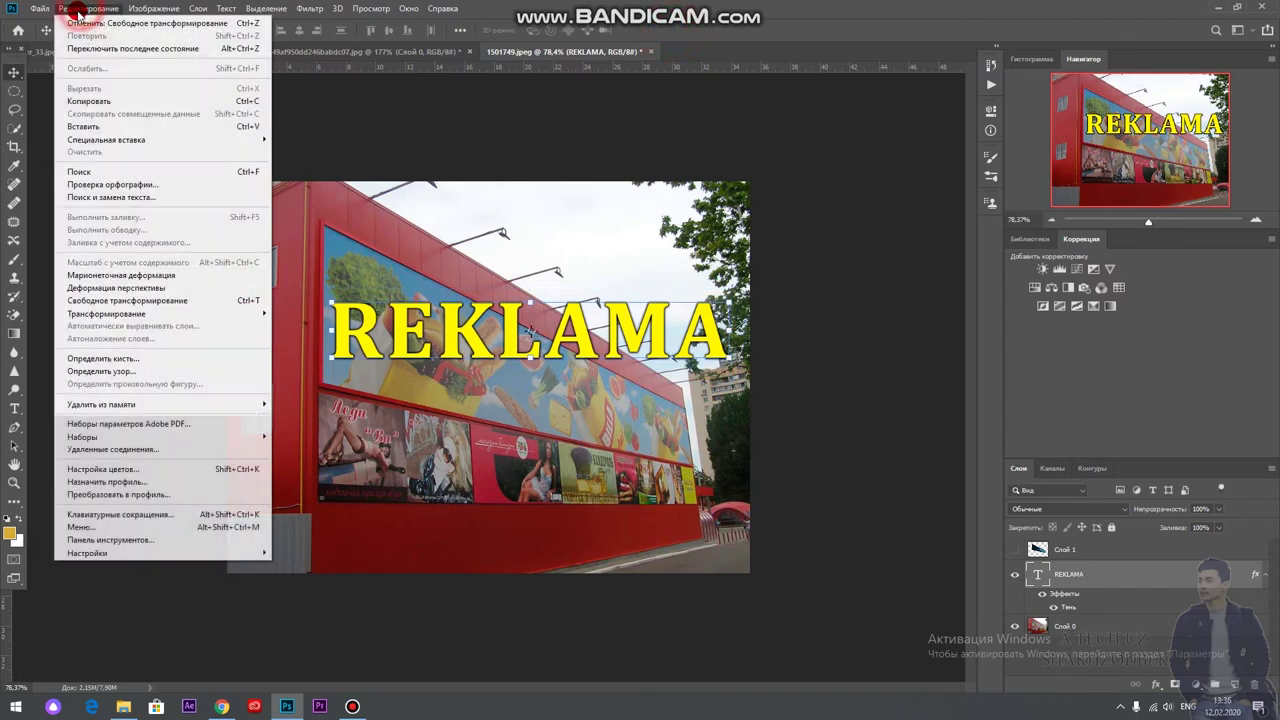
pyautogui.click(107, 288)
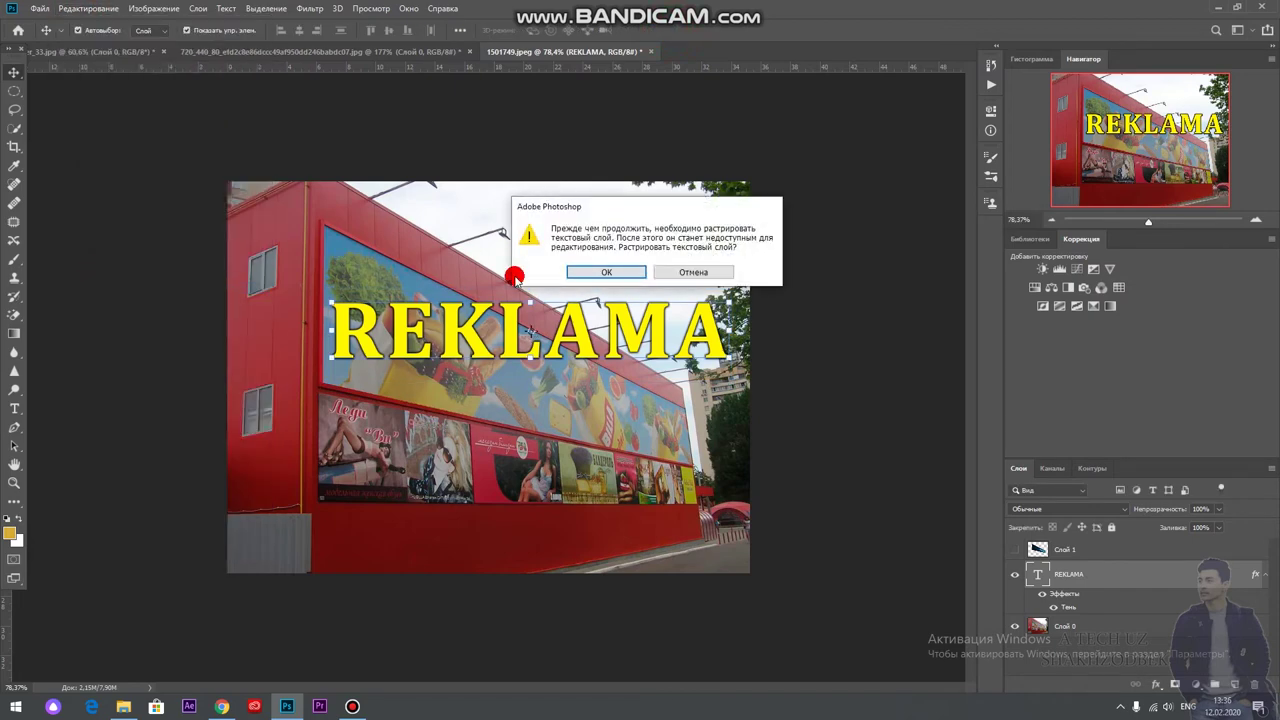
pyautogui.click(612, 270)
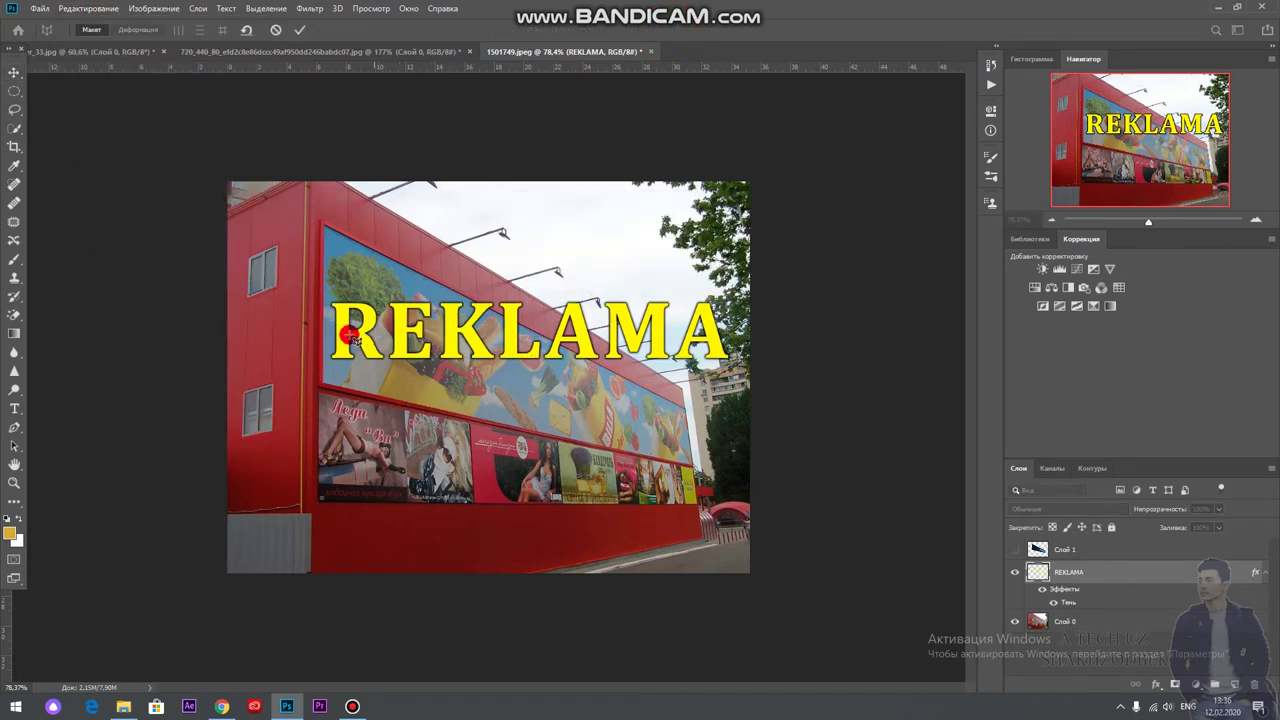
pyautogui.moveTo(288, 209); pyautogui.dragTo(822, 495)
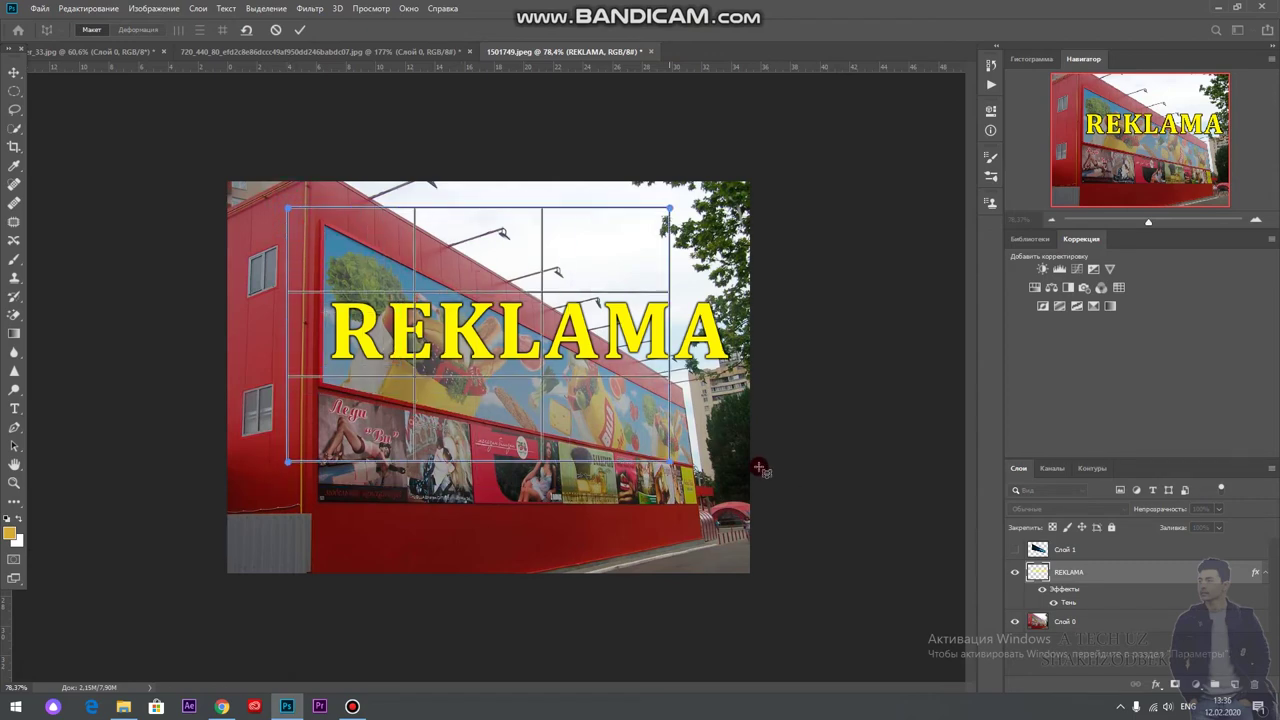
# Drag the plane's corners to slant the text, apply the warp, and shift it right.
pyautogui.click(152, 36)
pyautogui.moveTo(288, 209); pyautogui.dragTo(279, 176)
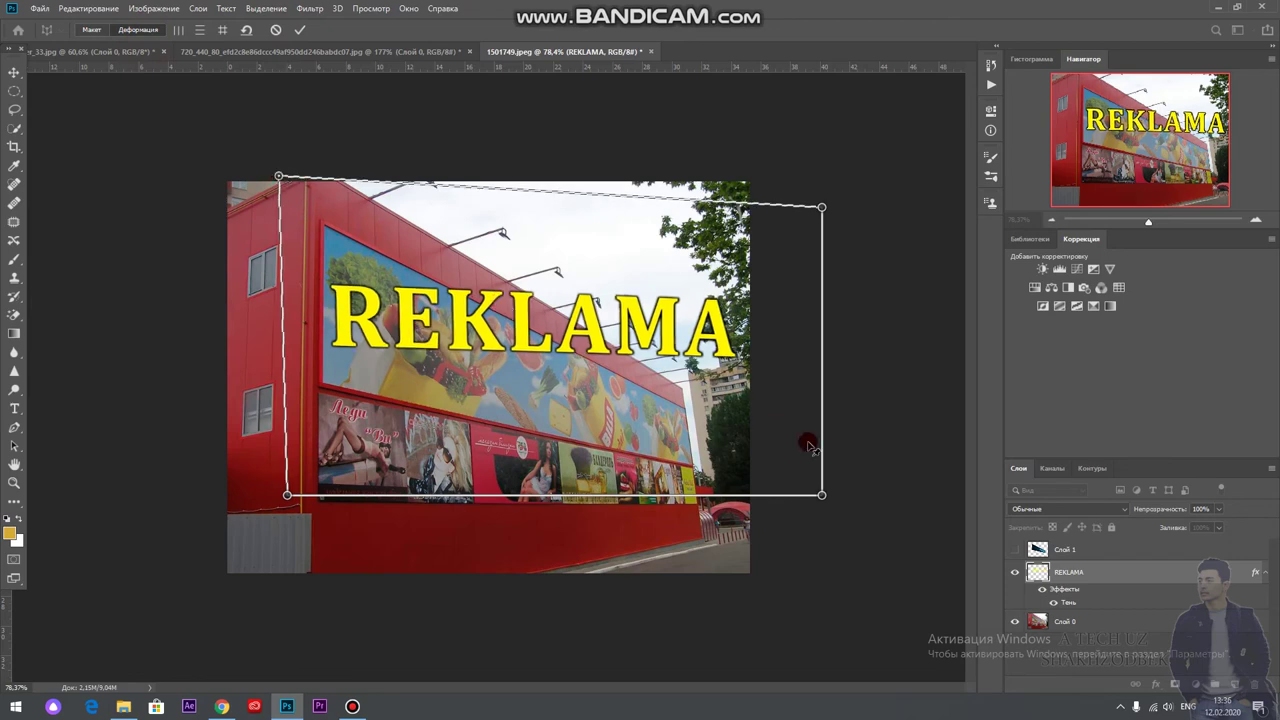
pyautogui.moveTo(822, 495); pyautogui.dragTo(797, 690)
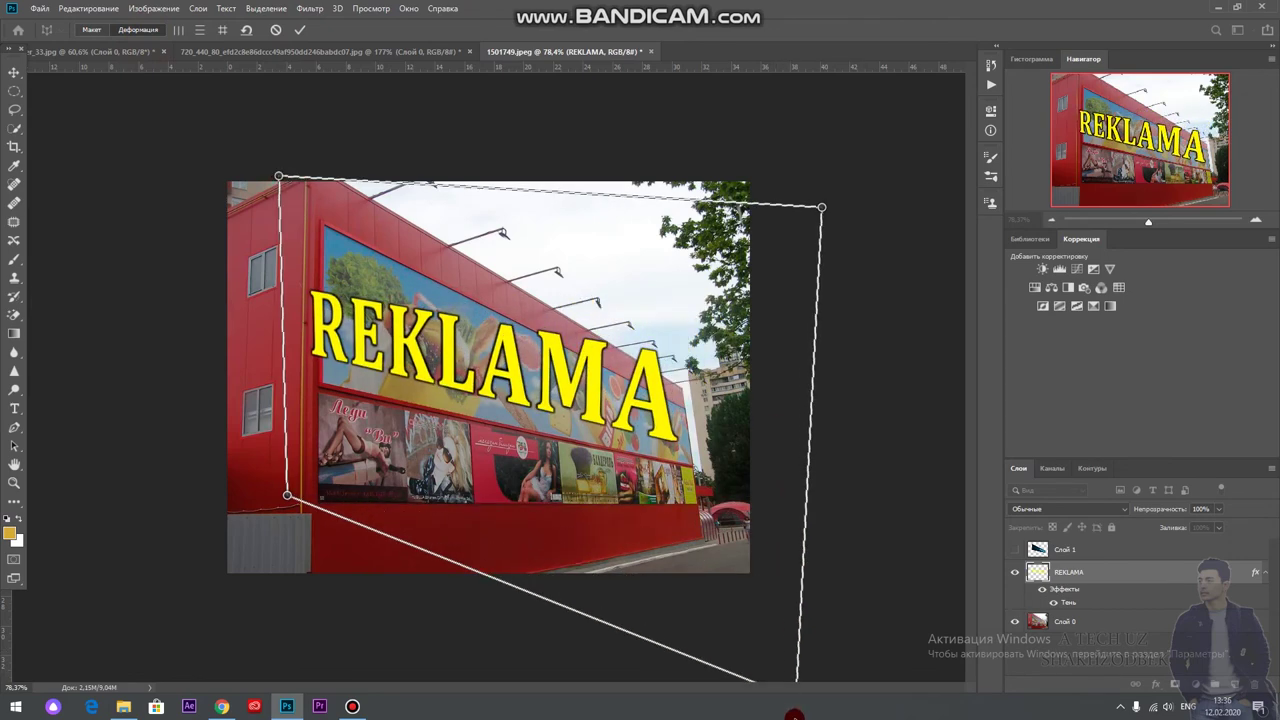
pyautogui.moveTo(822, 207)
pyautogui.mouseDown()
pyautogui.moveTo(732, 318)
pyautogui.moveTo(705, 246)
pyautogui.mouseUp()
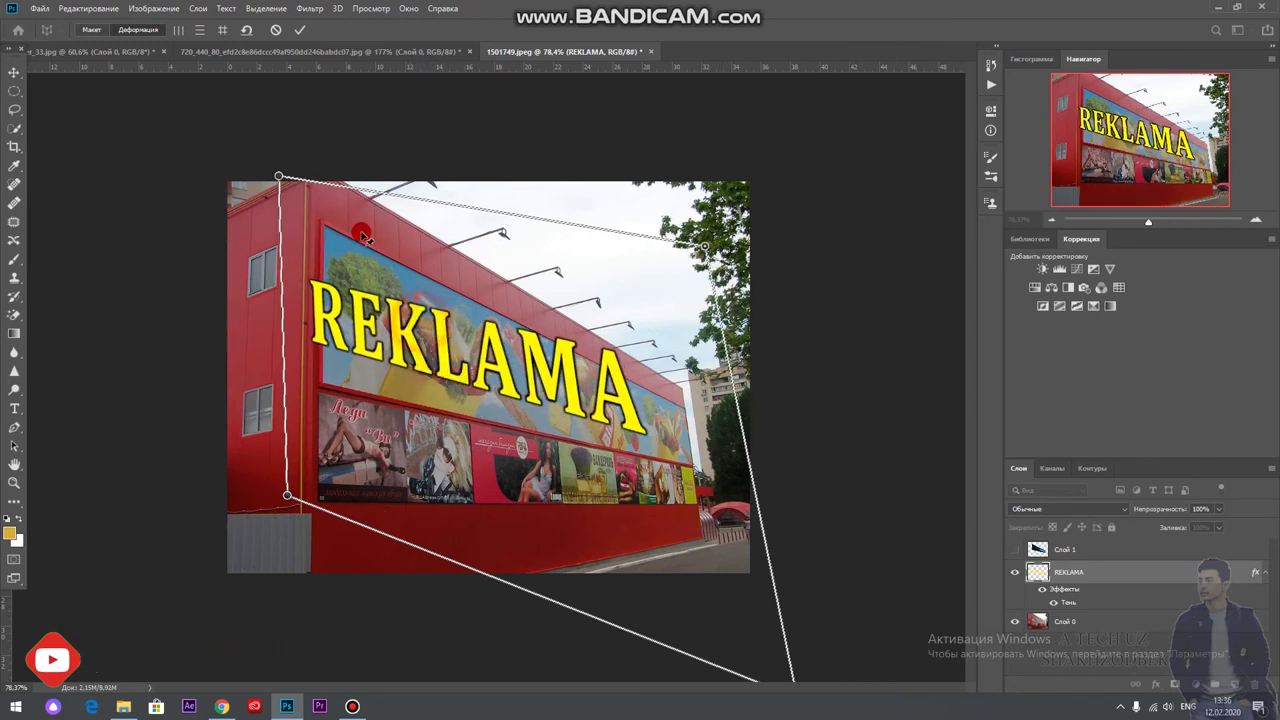
pyautogui.click(299, 29)
pyautogui.moveTo(382, 352); pyautogui.dragTo(409, 341)
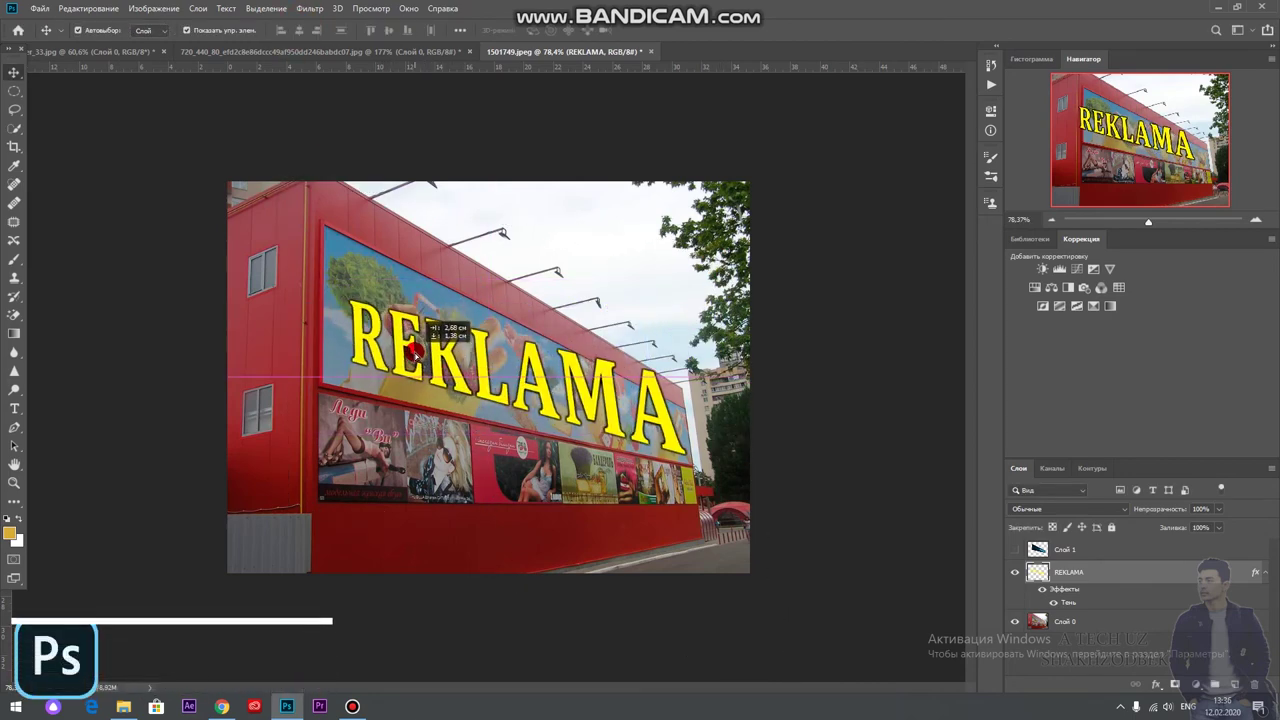
# Start a second Perspective Warp with a plane drawn over the REKLAMA text.
pyautogui.click(88, 9)
pyautogui.click(100, 287)
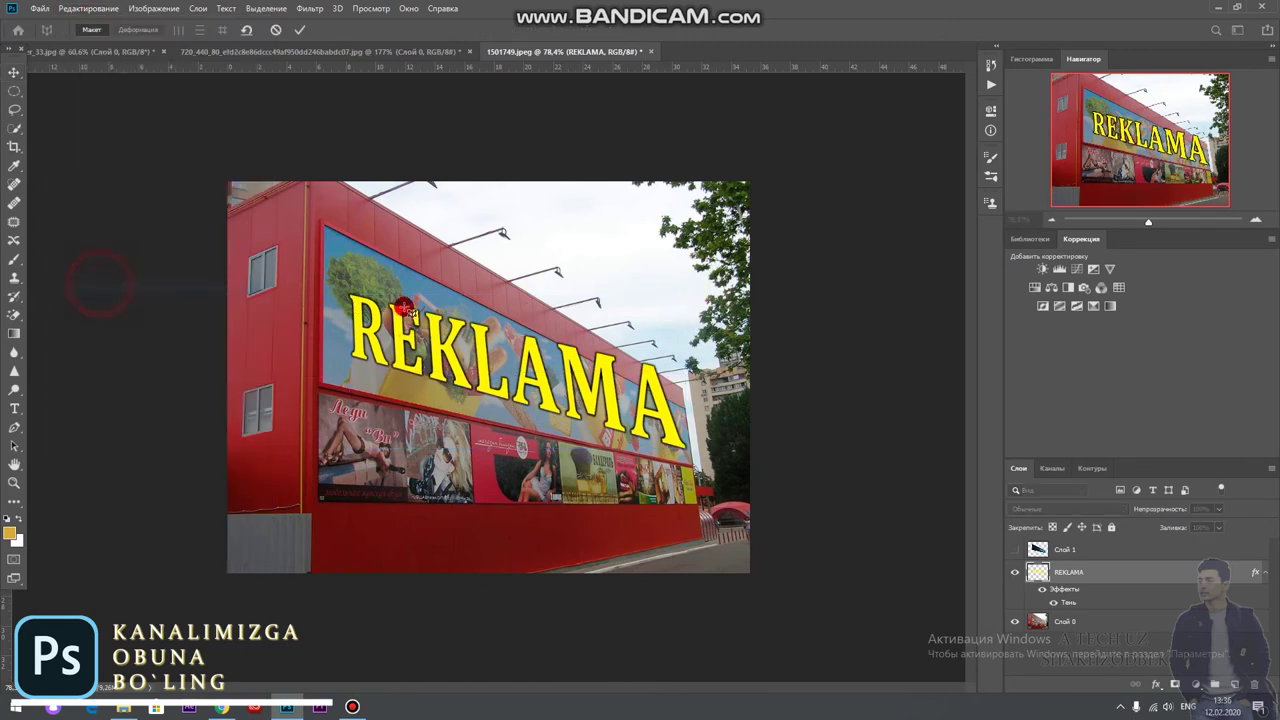
pyautogui.moveTo(340, 272); pyautogui.dragTo(726, 482)
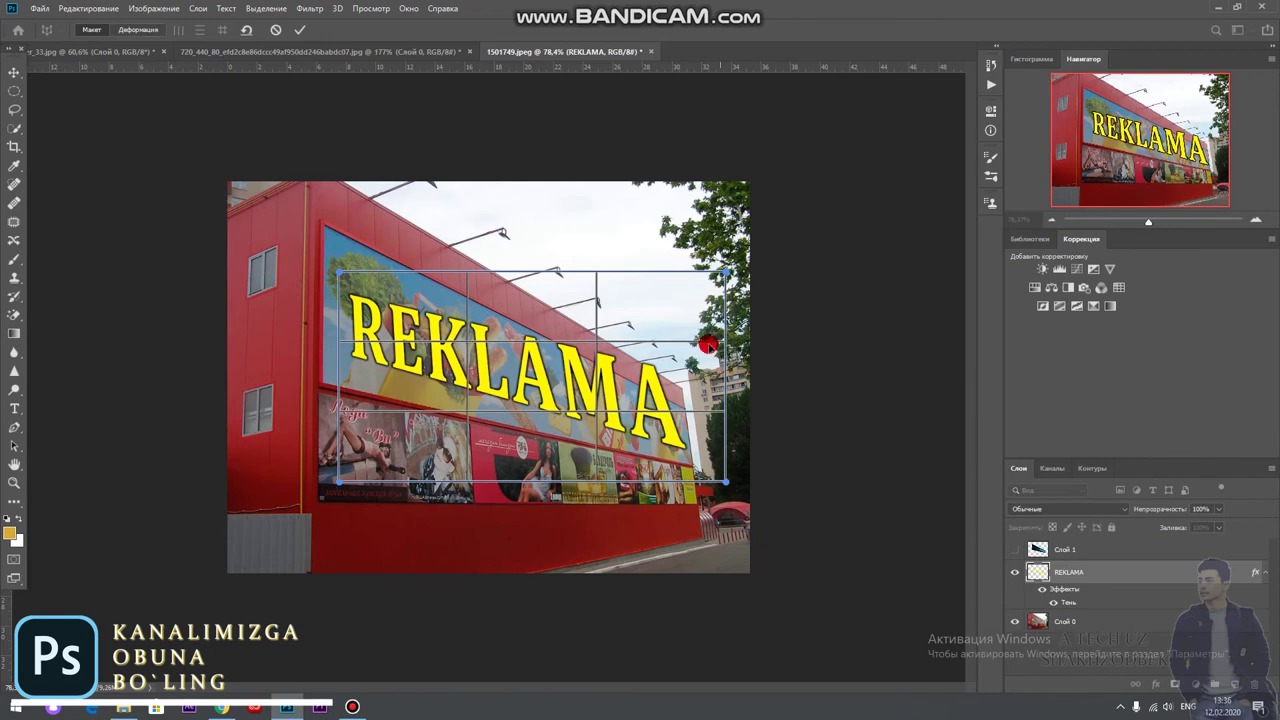
pyautogui.click(141, 30)
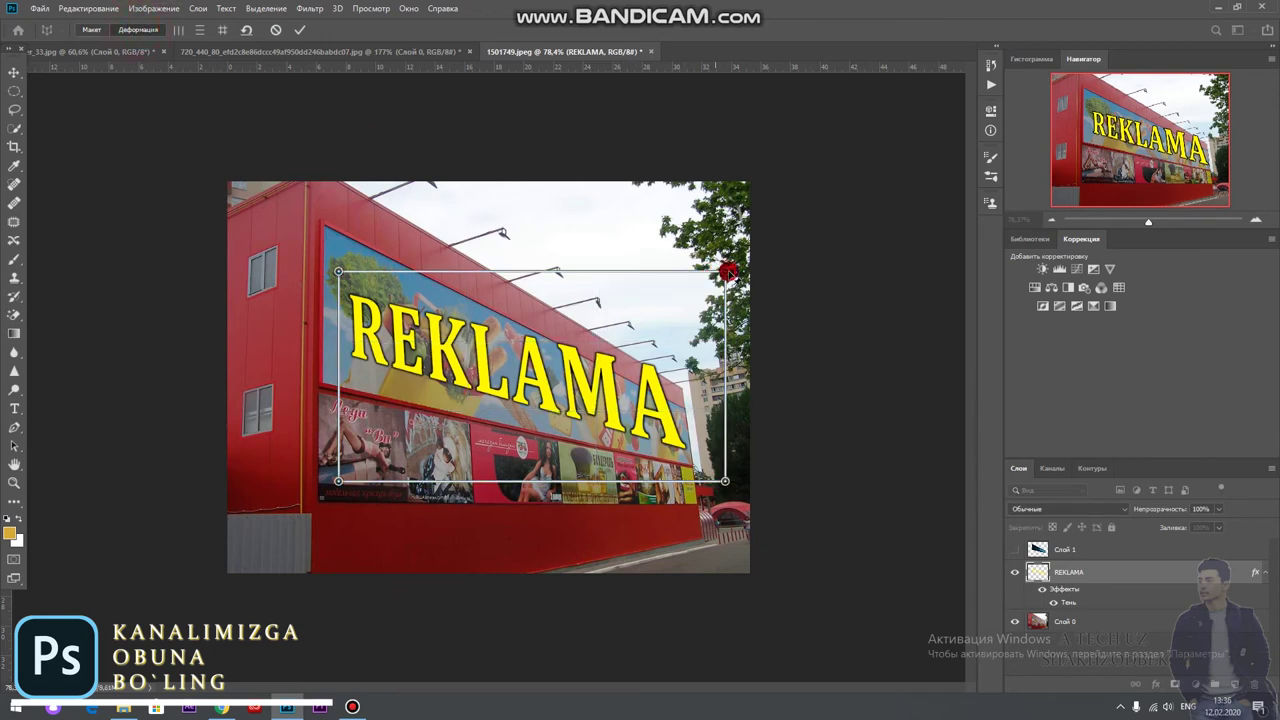
# Drag all four corner pins to match the billboard's slant and apply the warp.
pyautogui.moveTo(723, 271); pyautogui.dragTo(710, 370)
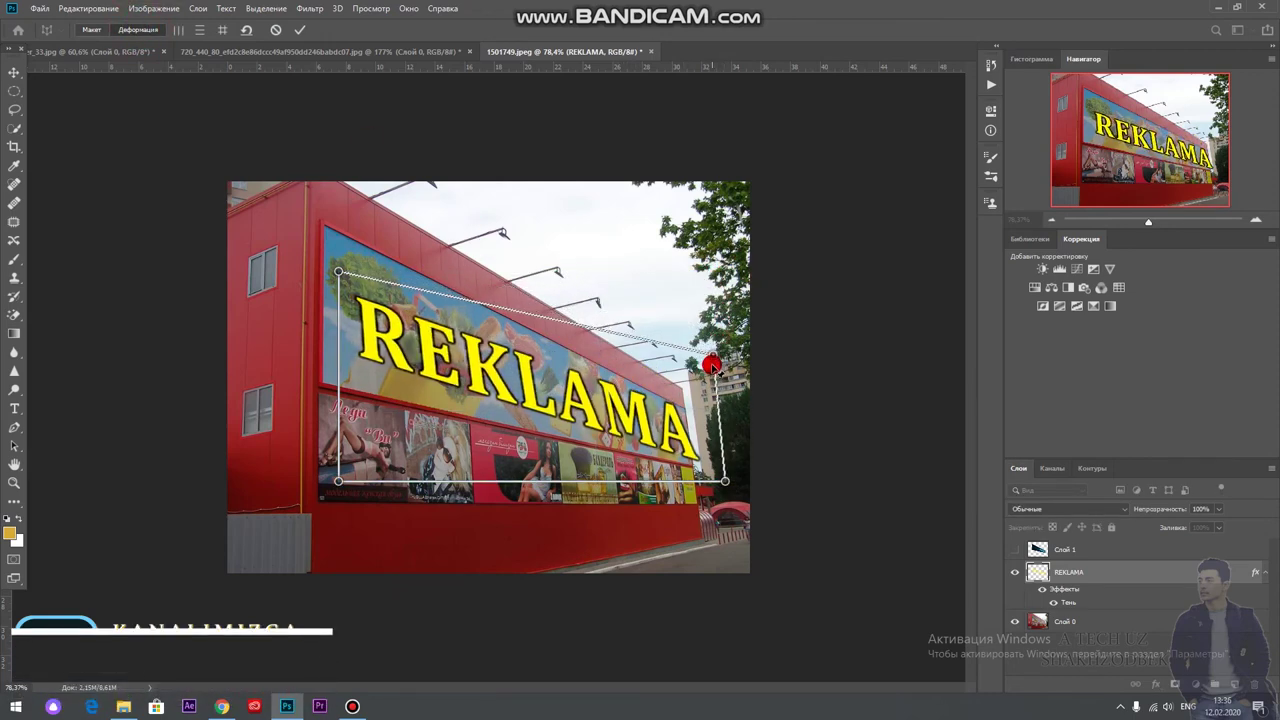
pyautogui.moveTo(725, 481); pyautogui.dragTo(707, 473)
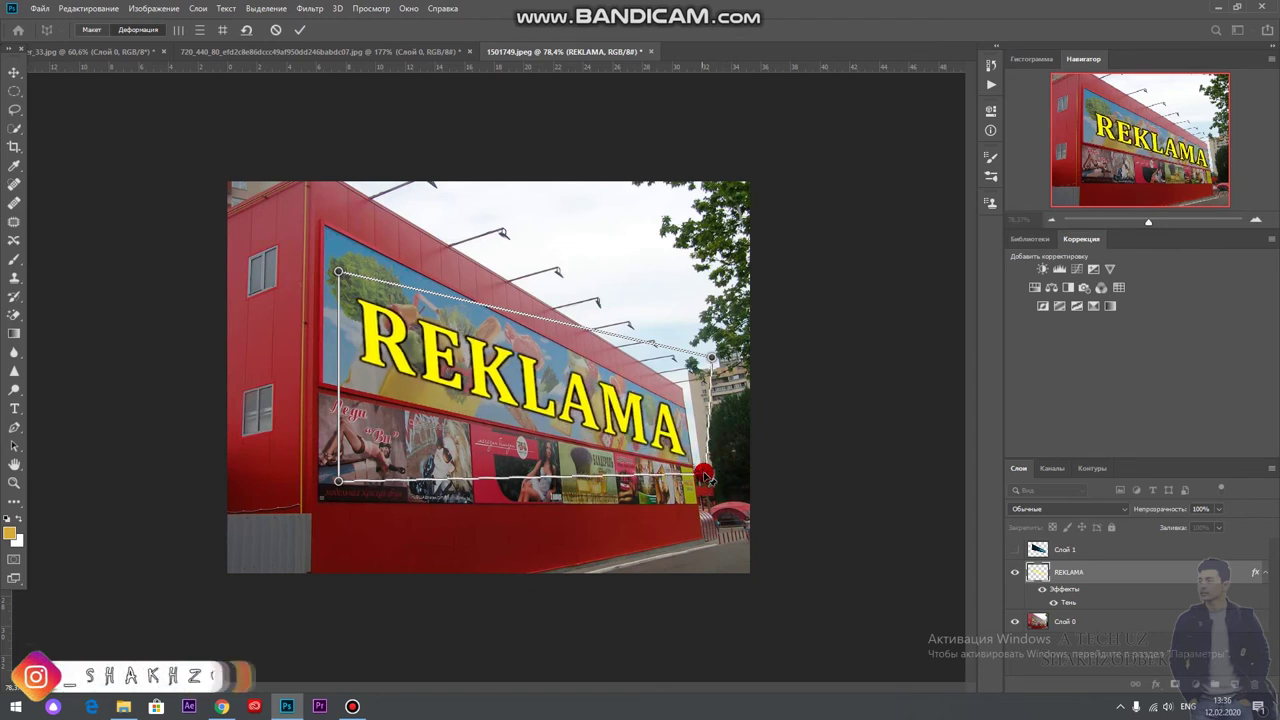
pyautogui.moveTo(339, 271); pyautogui.dragTo(313, 218)
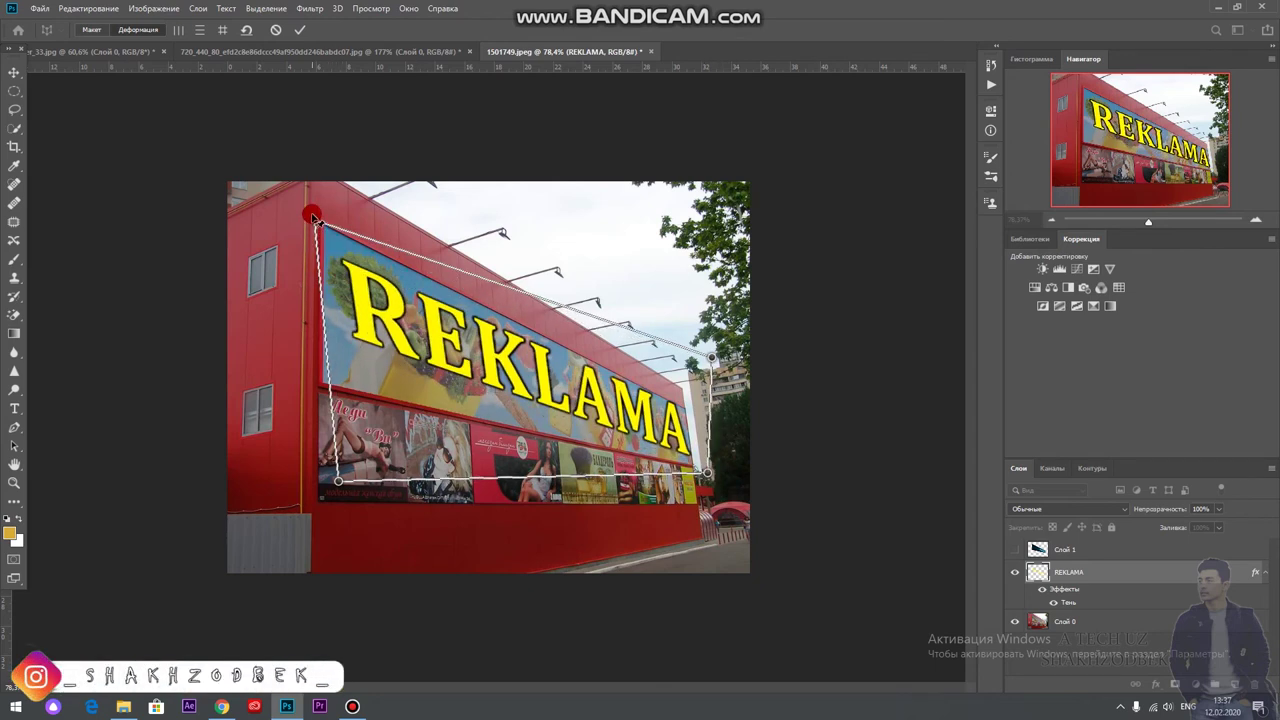
pyautogui.moveTo(339, 481); pyautogui.dragTo(281, 548)
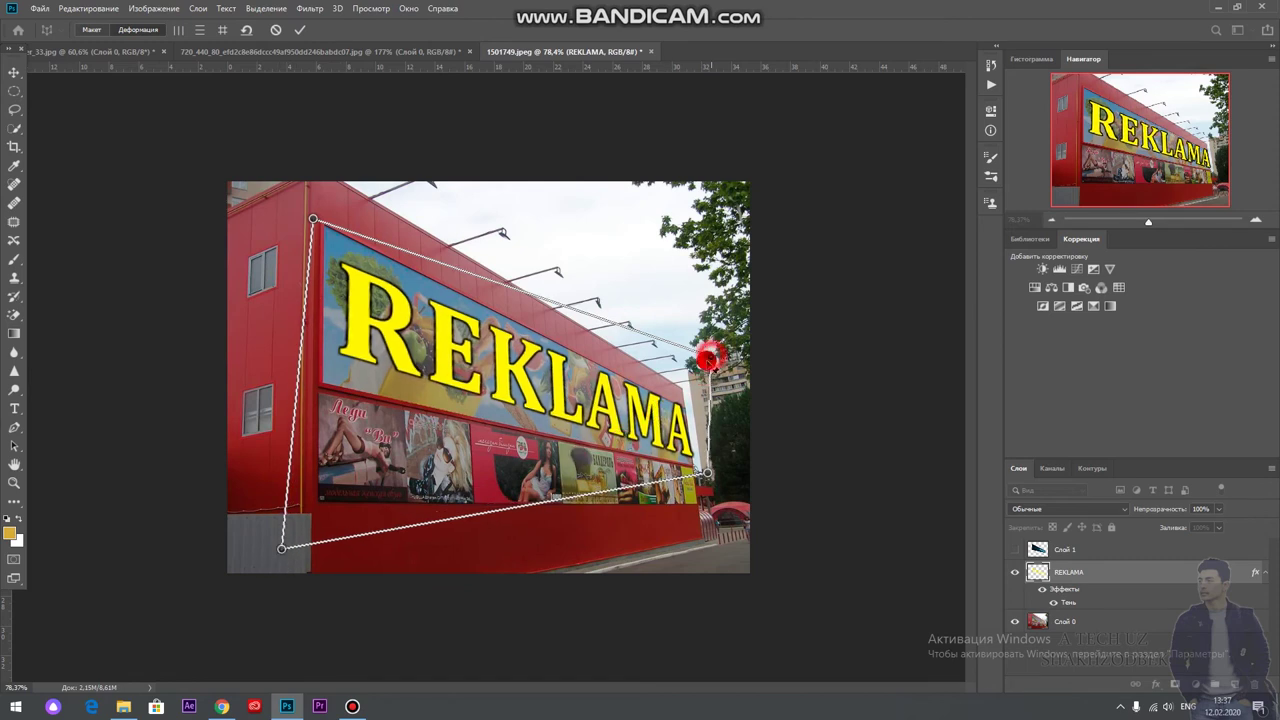
pyautogui.moveTo(708, 356); pyautogui.dragTo(695, 372)
pyautogui.moveTo(707, 473); pyautogui.dragTo(697, 468)
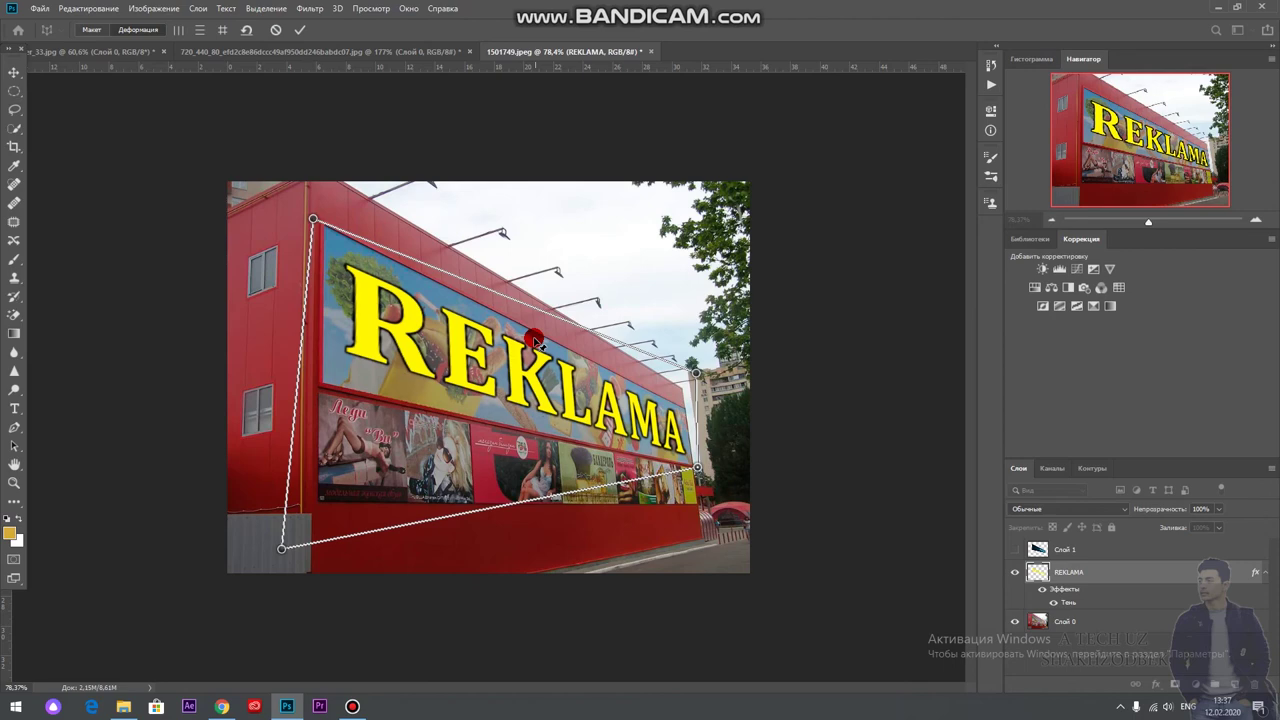
pyautogui.click(299, 29)
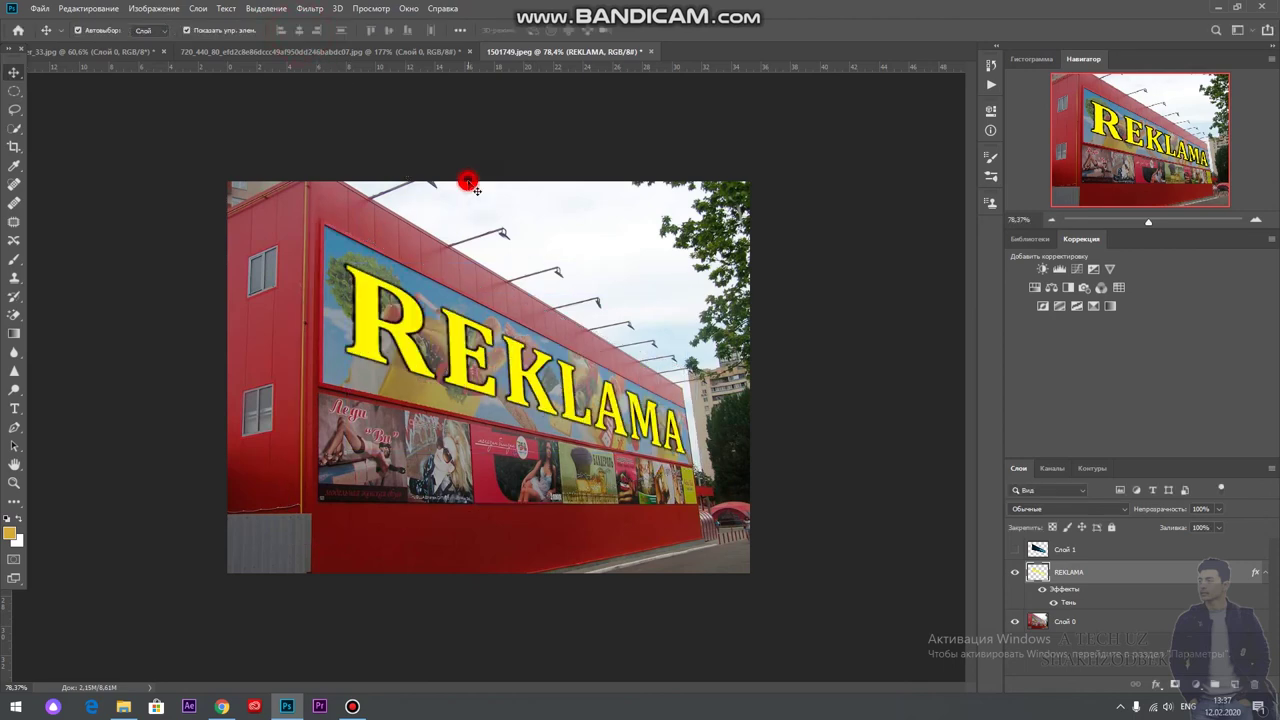
# Zoom in and out to inspect the result, then make the Слой 1 banner visible again.
pyautogui.scroll(-2, 418, 300)
pyautogui.scroll(-2, 430, 300)
pyautogui.scroll(-1, 450, 300)
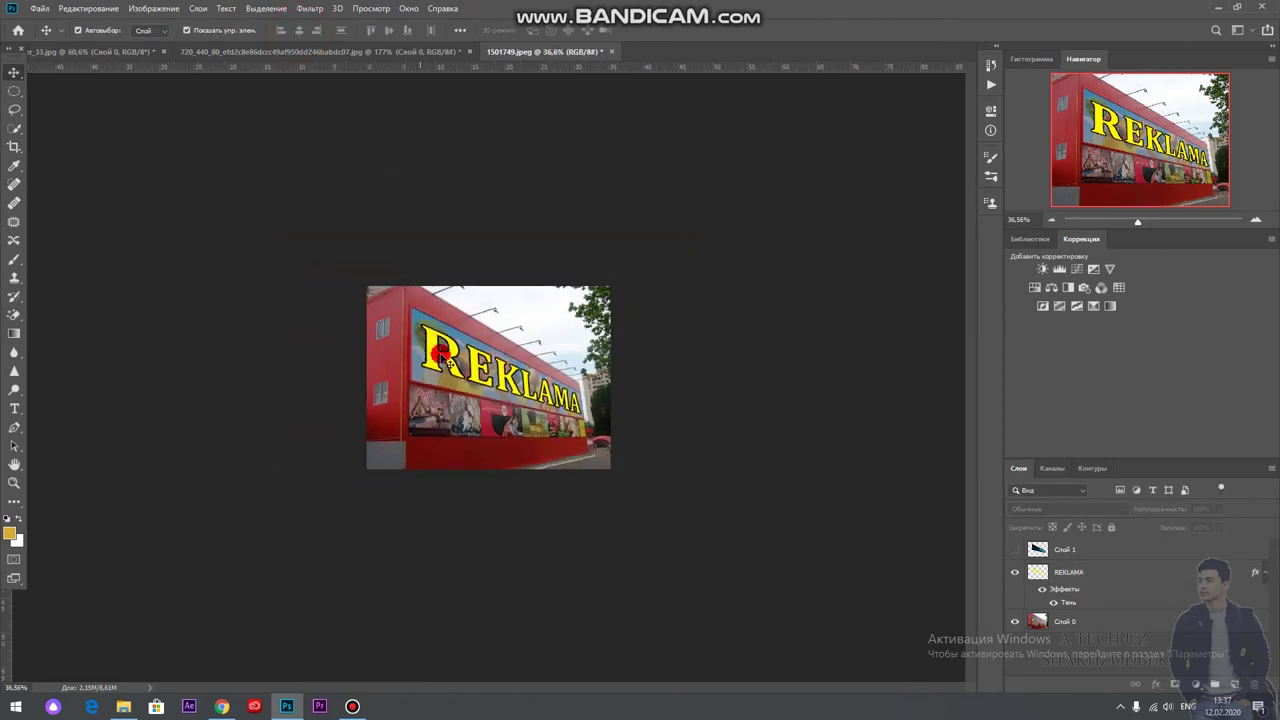
pyautogui.scroll(2, 478, 297)
pyautogui.scroll(2, 480, 299)
pyautogui.scroll(1, 476, 300)
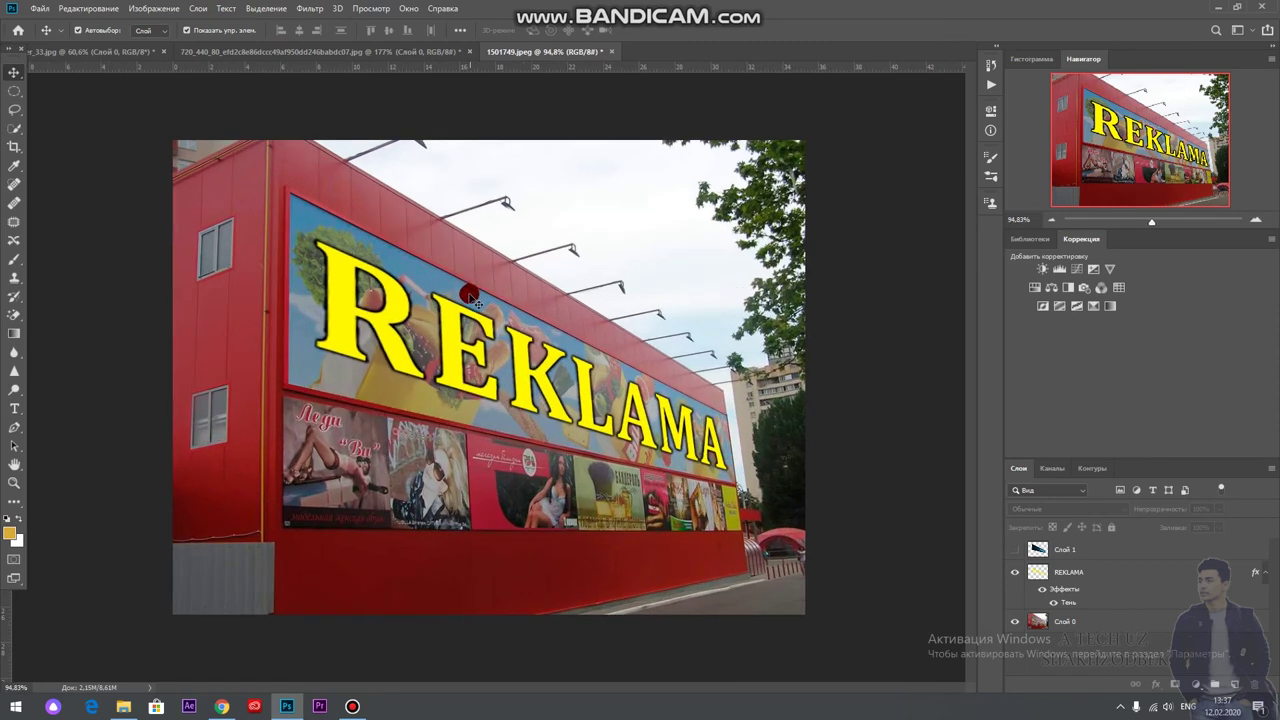
pyautogui.scroll(-1, 476, 300)
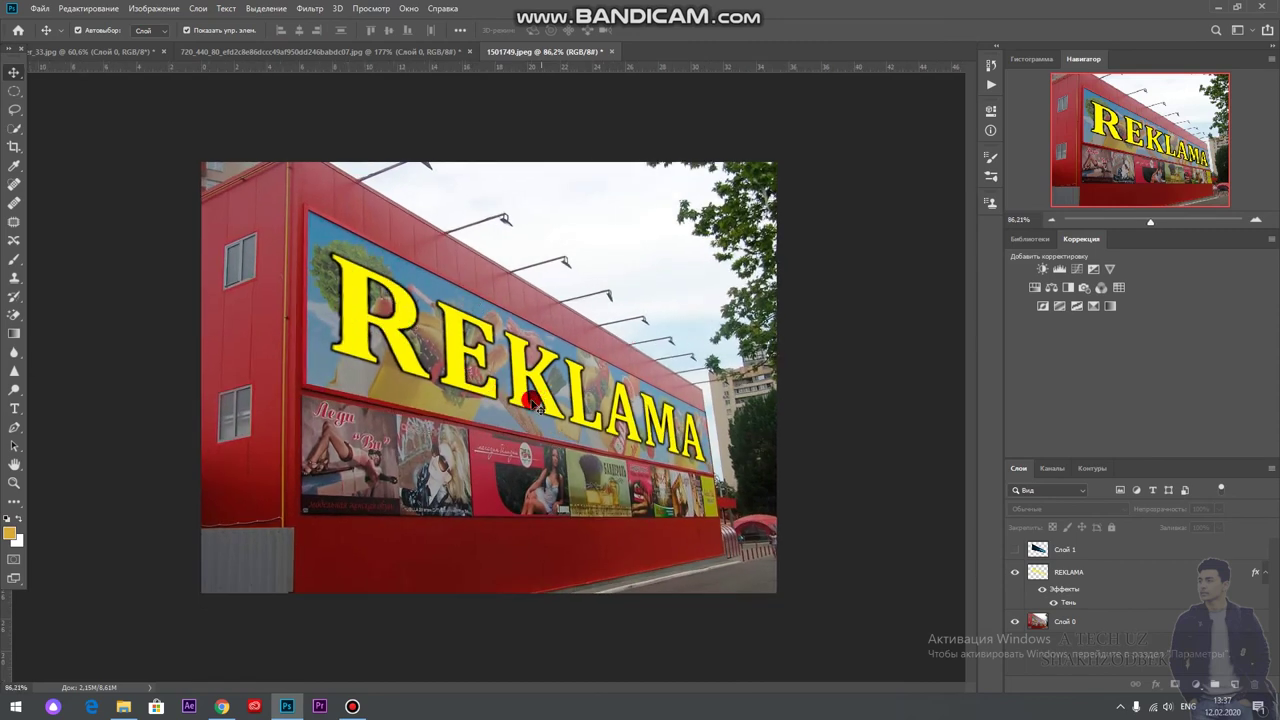
pyautogui.scroll(-2, 357, 272)
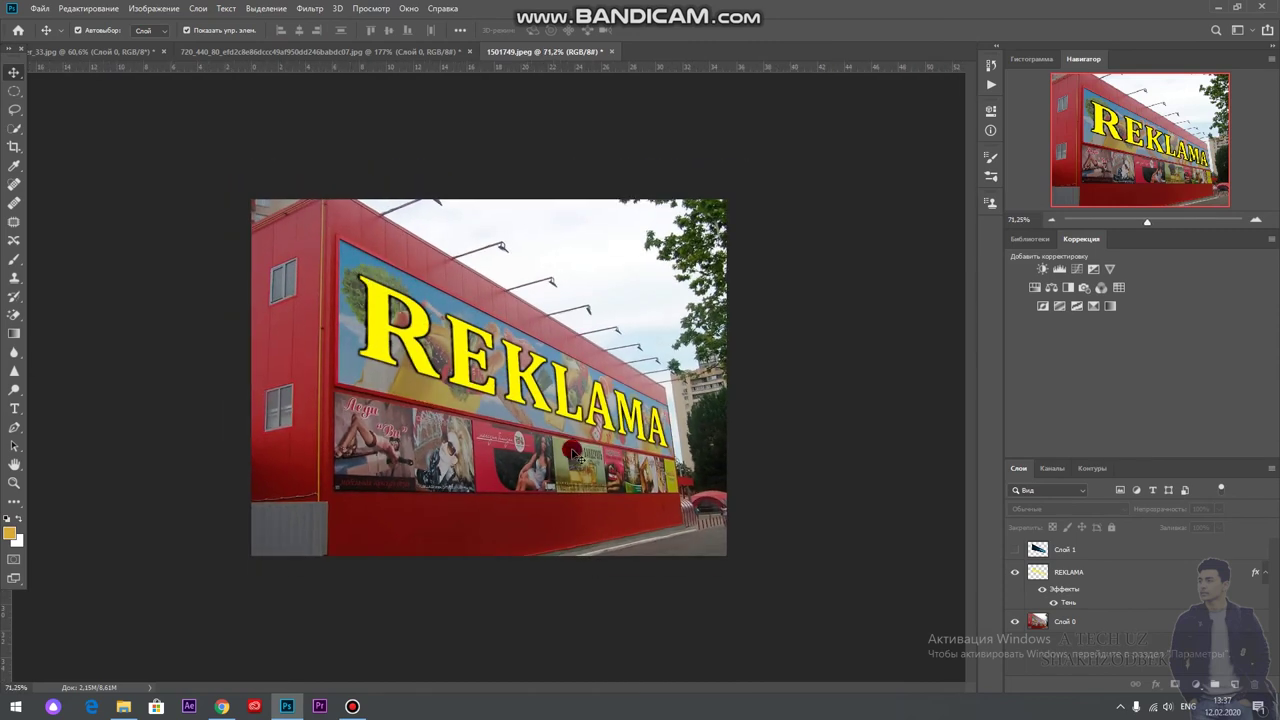
pyautogui.scroll(-1, 563, 373)
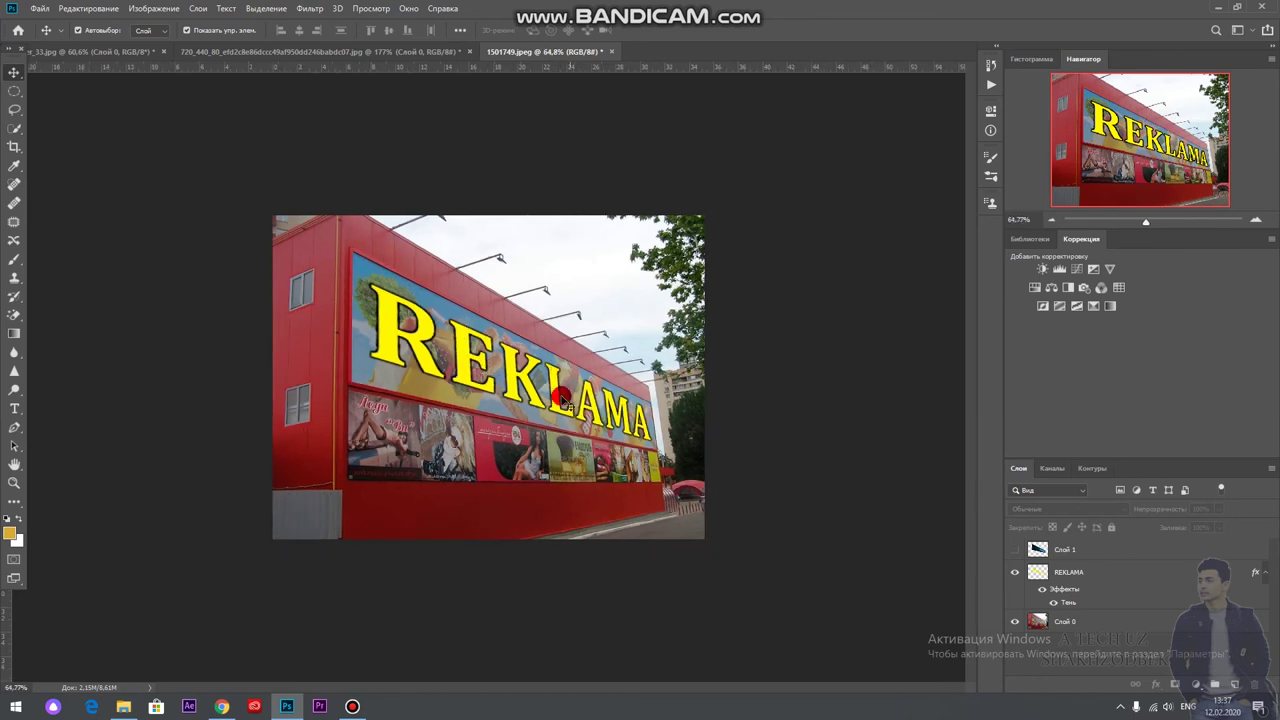
pyautogui.click(1011, 550)
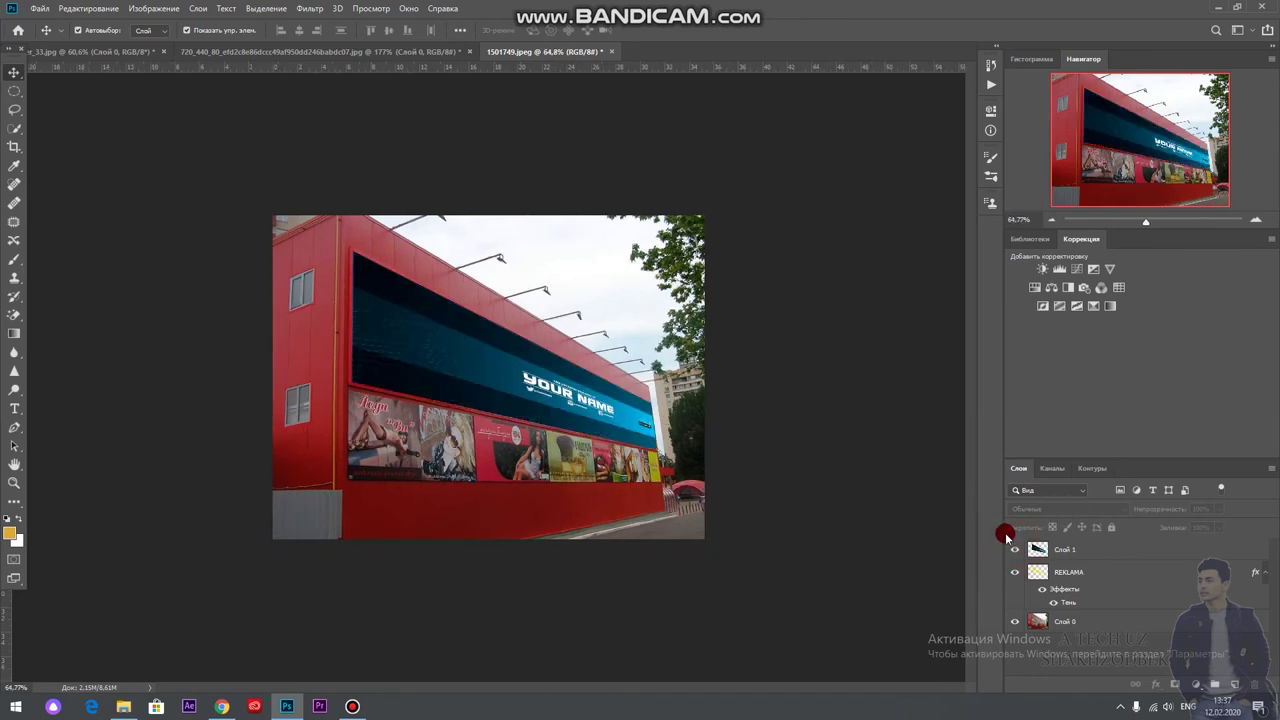
# Drag the REKLAMA layer above Слой 1 so the yellow text shows over the banner.
pyautogui.moveTo(1069, 570); pyautogui.dragTo(1094, 606)
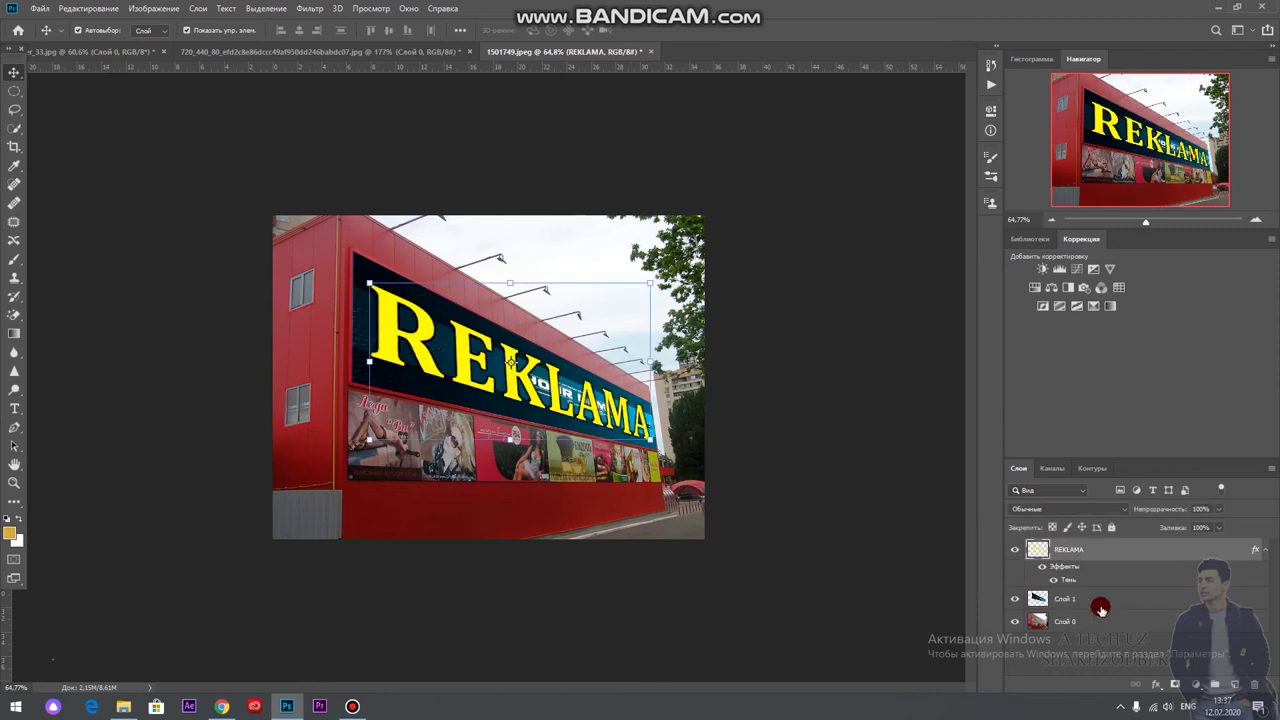